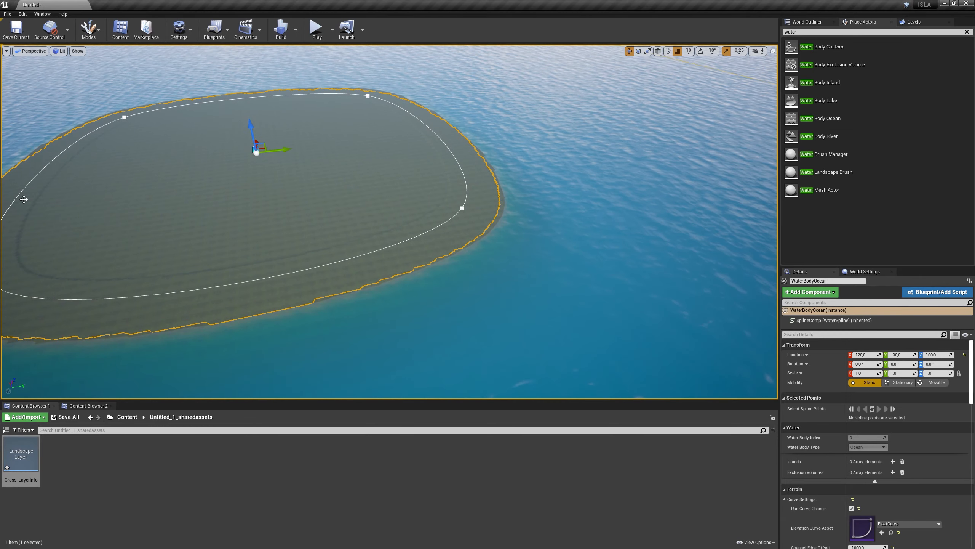
# - Move a corner spline point of the ocean's island outline outward to about X -19820, Y 20910
pyautogui.moveTo(350, 206)
pyautogui.mouseDown(button='right')
pyautogui.moveTo(390, 223)
pyautogui.moveTo(357, 221)
pyautogui.mouseUp(button='right')
pyautogui.press('s')
pyautogui.moveTo(491, 245); pyautogui.dragTo(448, 251, button='right')
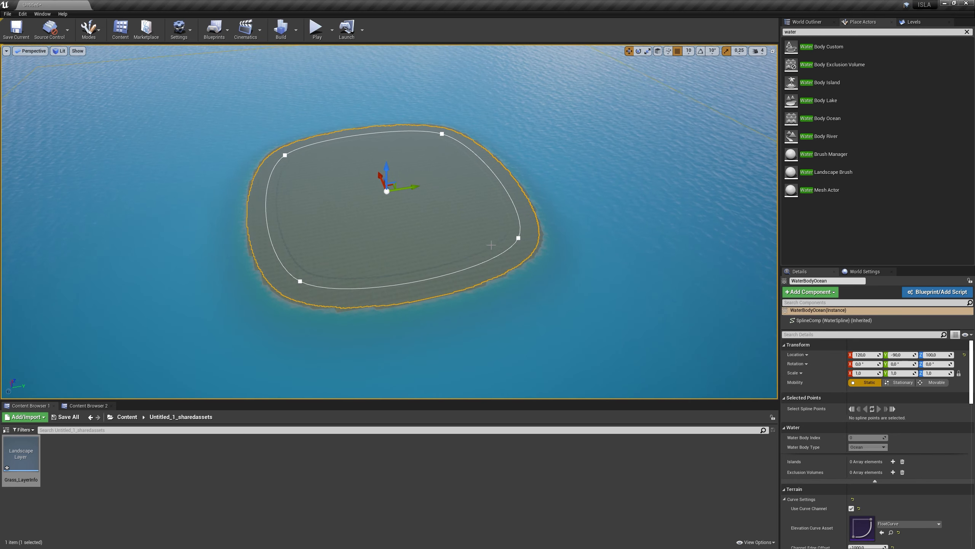
pyautogui.click(519, 238)
pyautogui.moveTo(522, 241); pyautogui.dragTo(555, 239, button='right')
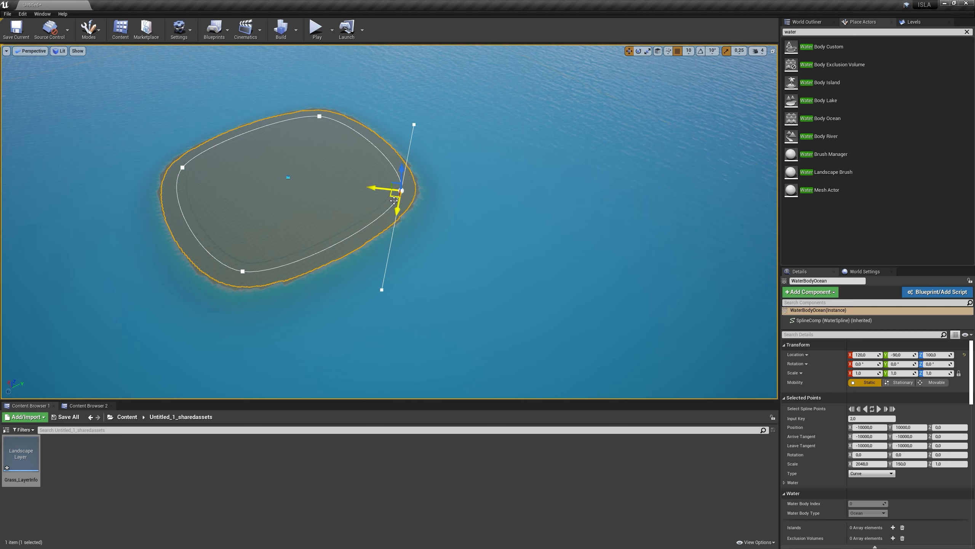
pyautogui.moveTo(397, 196); pyautogui.dragTo(515, 204)
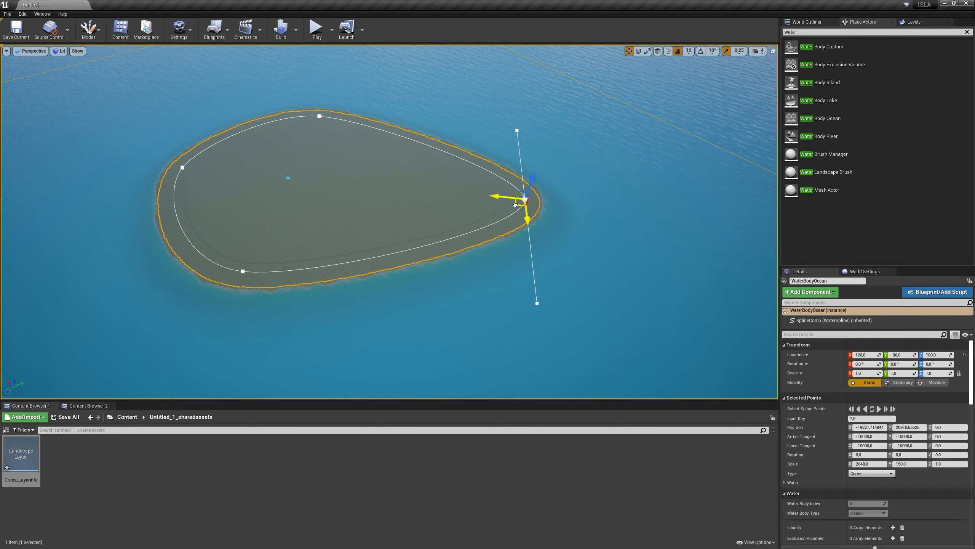
# - Pull two more spline points of the ocean's island outline outward to enlarge the island
pyautogui.moveTo(341, 133); pyautogui.dragTo(369, 154, button='right')
pyautogui.click(359, 229)
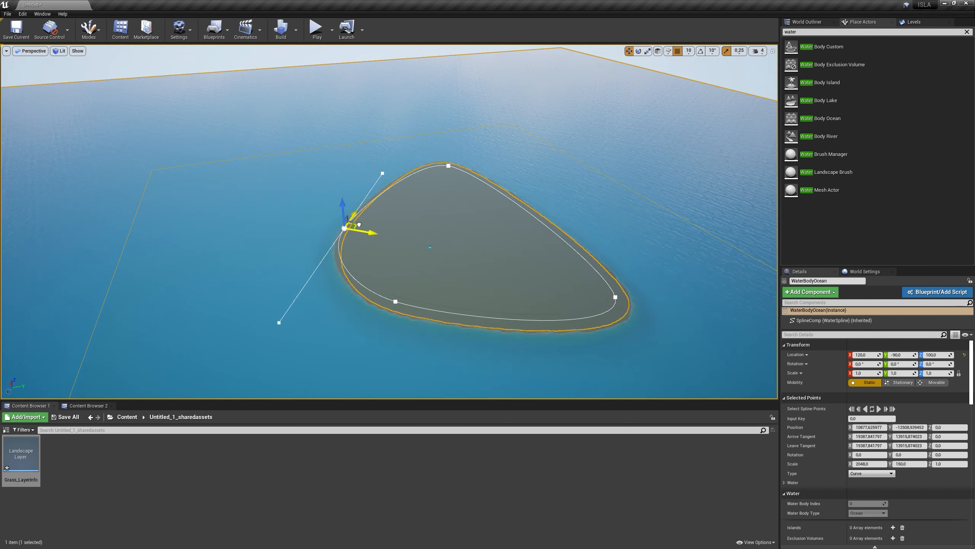
pyautogui.moveTo(376, 229); pyautogui.dragTo(326, 226)
pyautogui.click(259, 287)
pyautogui.moveTo(345, 277); pyautogui.dragTo(372, 298)
pyautogui.moveTo(427, 296); pyautogui.dragTo(507, 252, button='right')
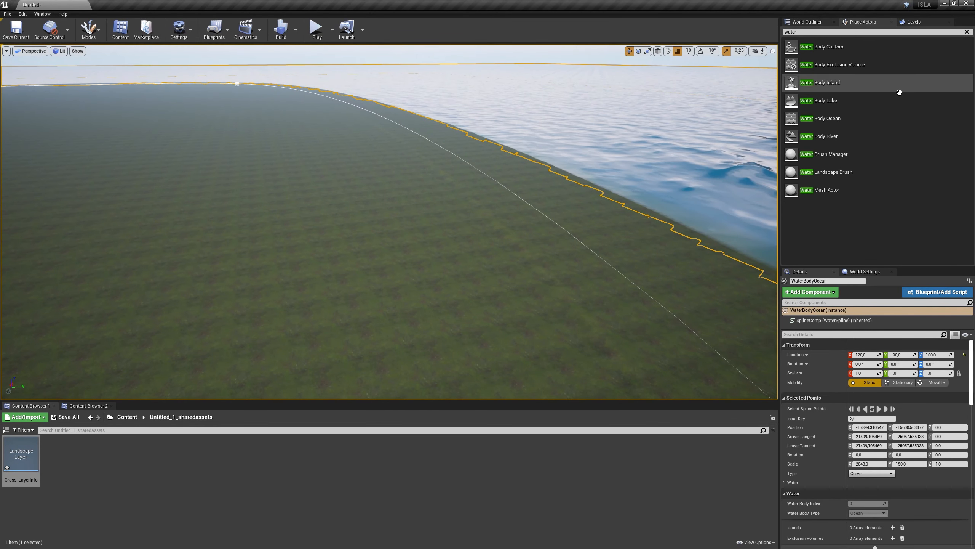
# - Clear the placeable actor search and select the WaterBodyOcean actor from the level's actor list
pyautogui.click(967, 32)
pyautogui.click(807, 22)
pyautogui.click(819, 122)
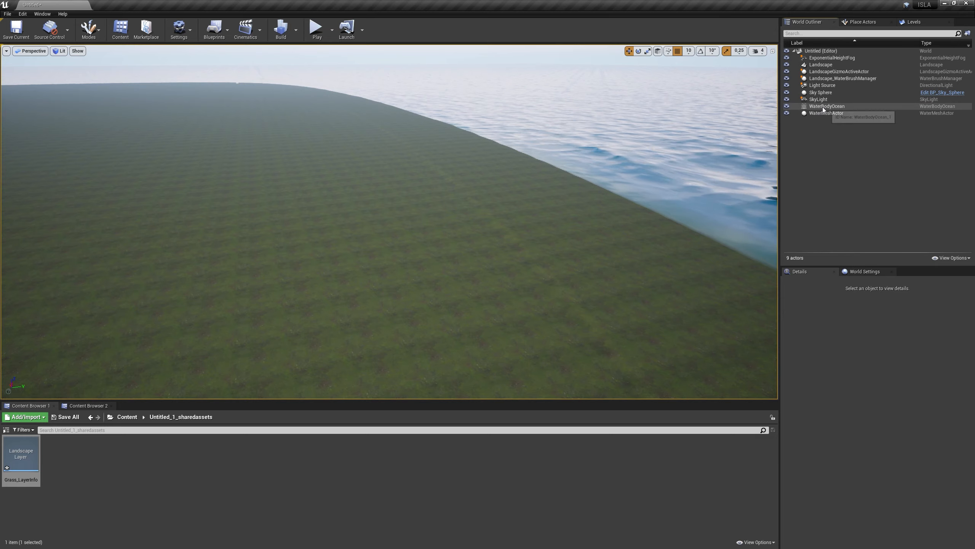
pyautogui.doubleClick(823, 107)
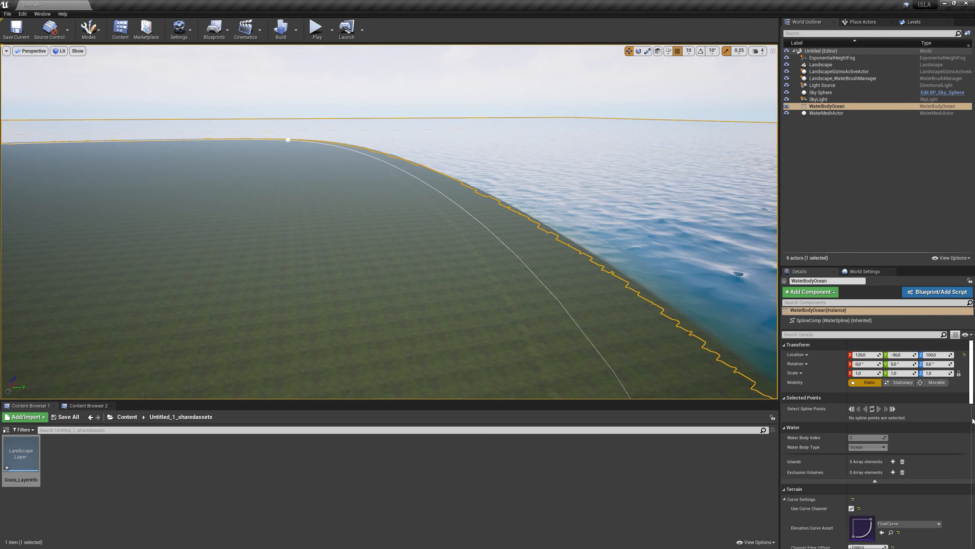
# - Set the Falloff Mode in the ocean's terrain heightmap settings to Width
pyautogui.moveTo(973, 394); pyautogui.dragTo(973, 435)
pyautogui.moveTo(414, 311); pyautogui.dragTo(480, 344, button='right')
pyautogui.press('w')
pyautogui.press('s')
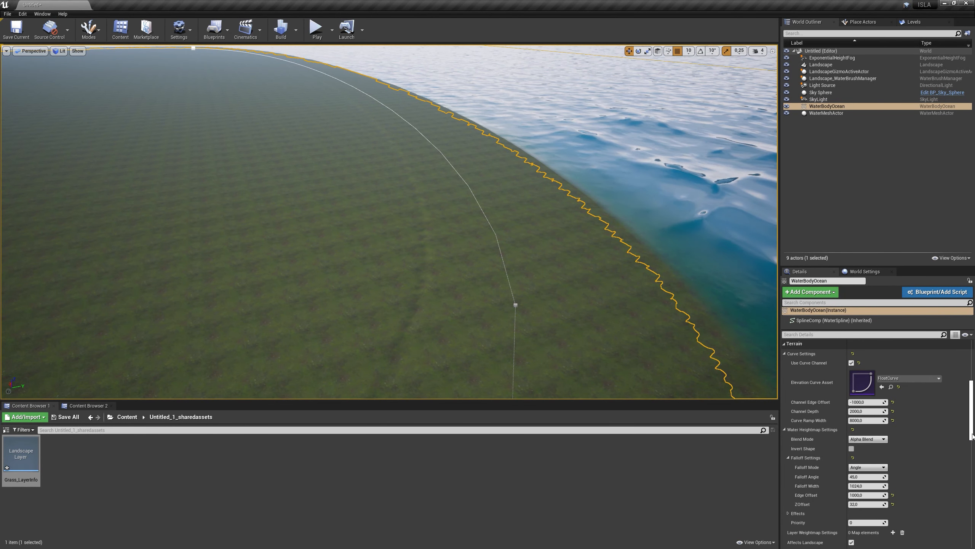
pyautogui.moveTo(972, 432); pyautogui.dragTo(972, 439)
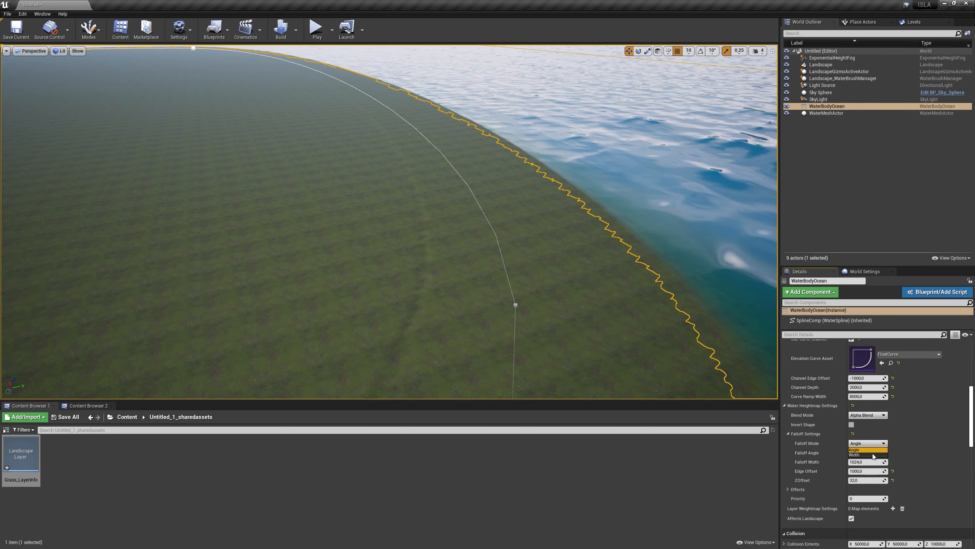
pyautogui.click(869, 455)
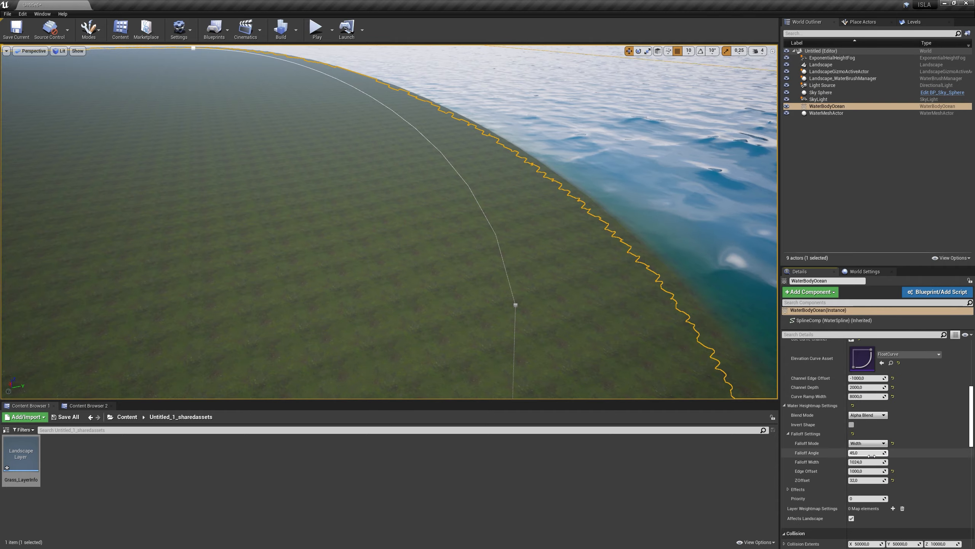
pyautogui.moveTo(602, 341); pyautogui.dragTo(630, 288, button='right')
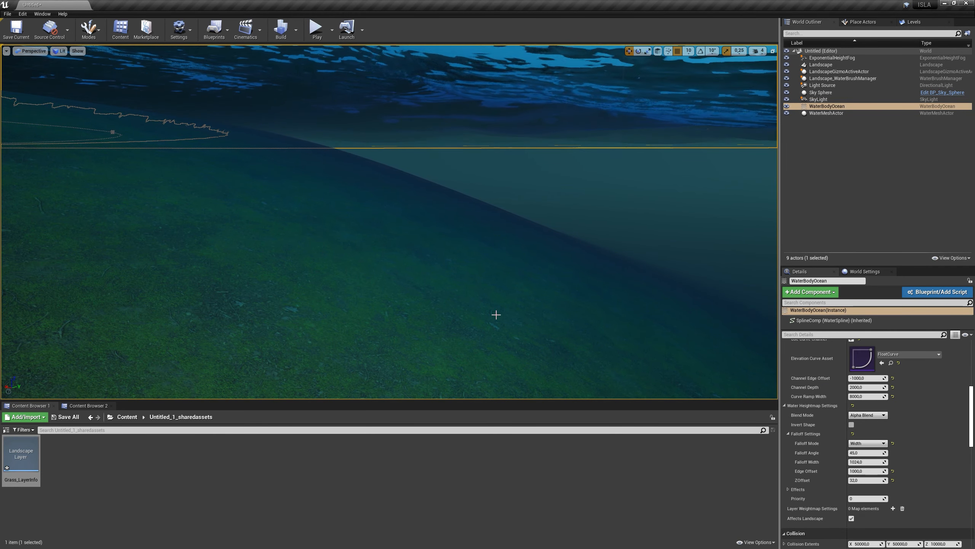
# - Try a Channel Depth of 5000 for the ocean, inspect the underwater slope, and restore the depth to 2000
pyautogui.moveTo(668, 307); pyautogui.dragTo(704, 321, button='right')
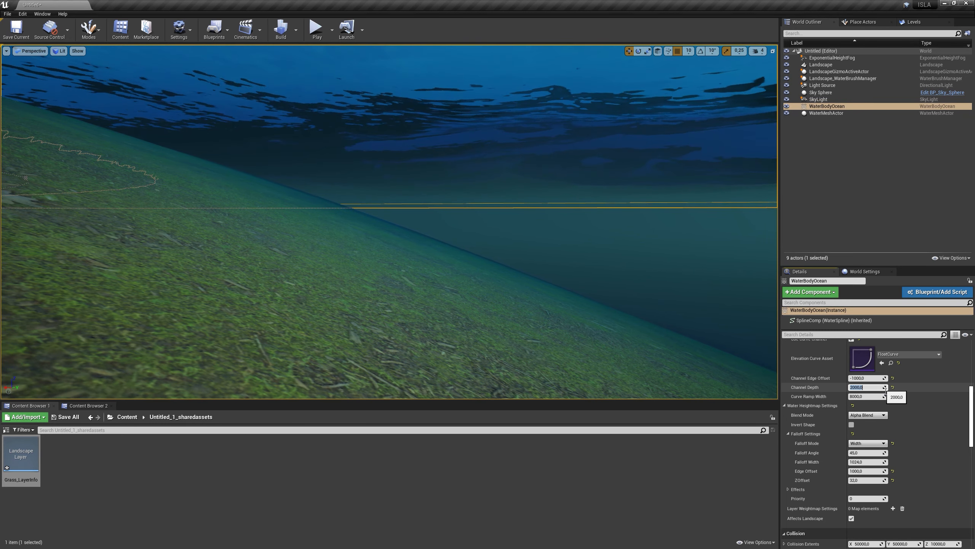
pyautogui.press('Return')
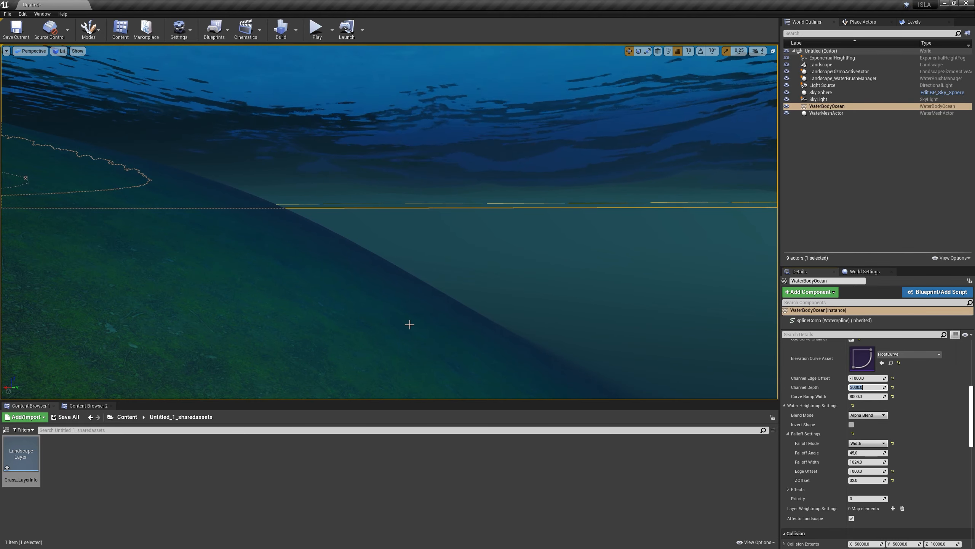
pyautogui.write('5000')
pyautogui.press('Return')
pyautogui.moveTo(409, 324); pyautogui.dragTo(370, 317, button='right')
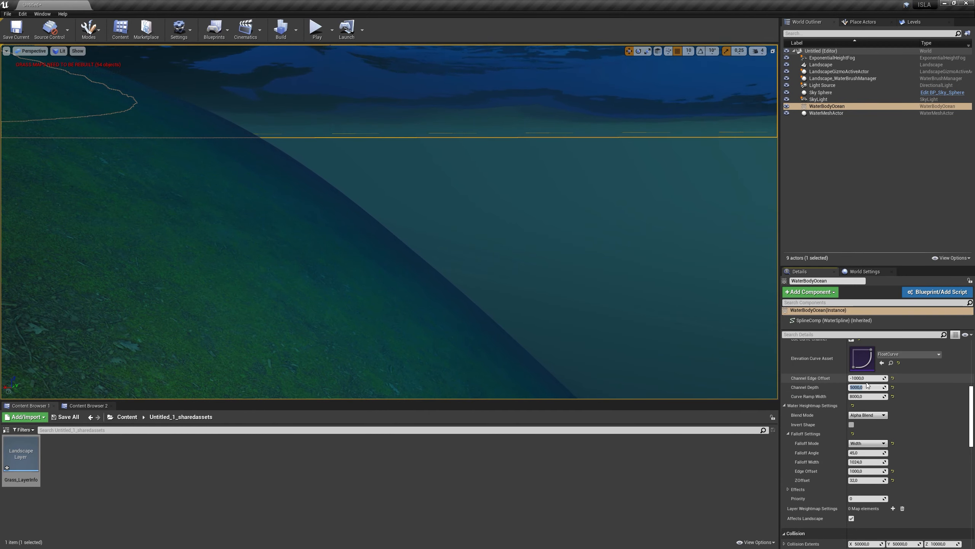
pyautogui.press('Return')
pyautogui.moveTo(538, 277); pyautogui.dragTo(541, 317, button='right')
pyautogui.moveTo(760, 379); pyautogui.dragTo(760, 382, button='right')
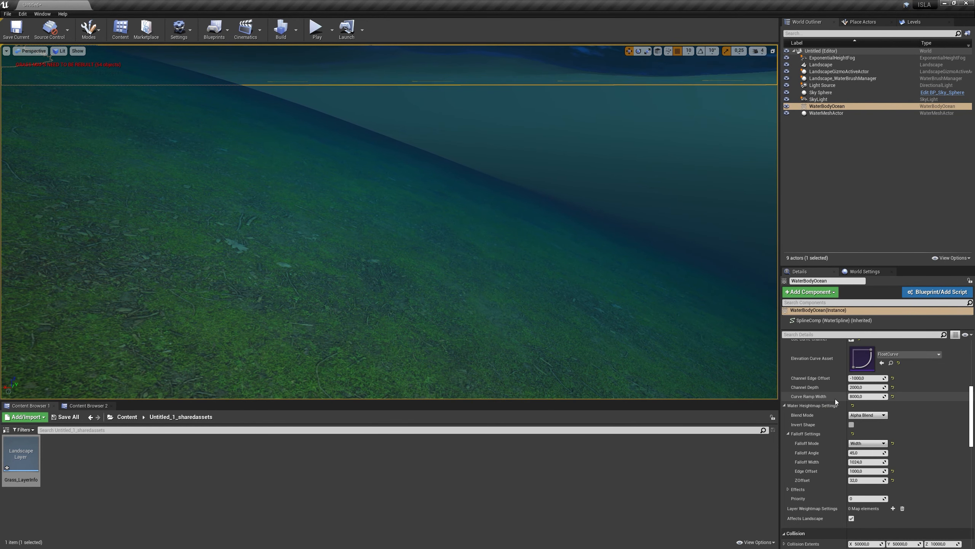
# - Raise the ocean's Curve Ramp Width to 10000 and on to about 16480, and set its Channel Depth to 4000
pyautogui.moveTo(548, 273); pyautogui.dragTo(548, 286, button='right')
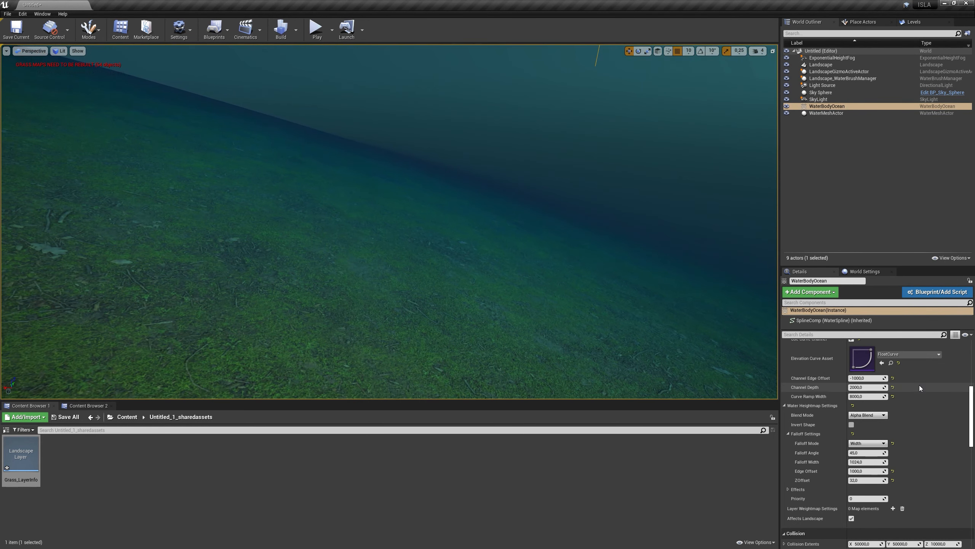
pyautogui.click(870, 399)
pyautogui.write('1000')
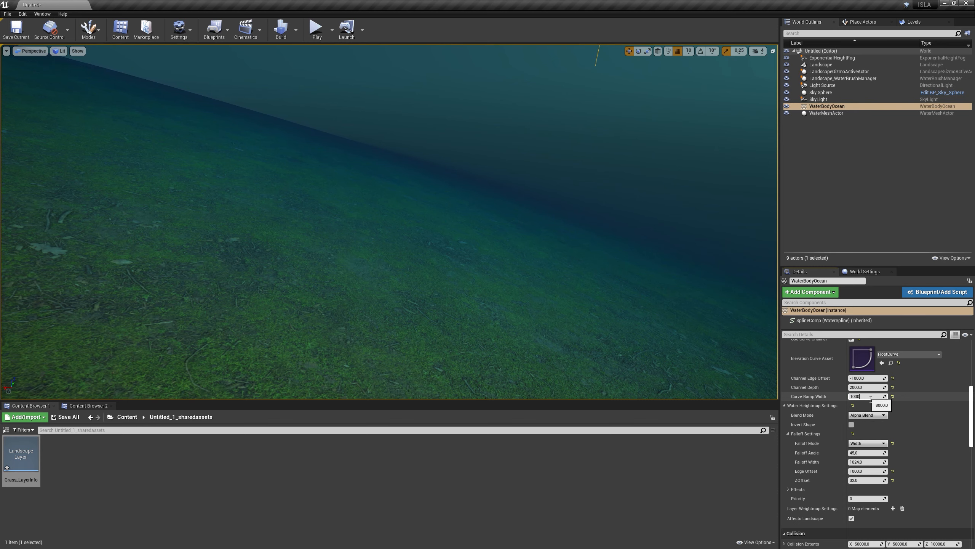
pyautogui.write('0')
pyautogui.press('Return')
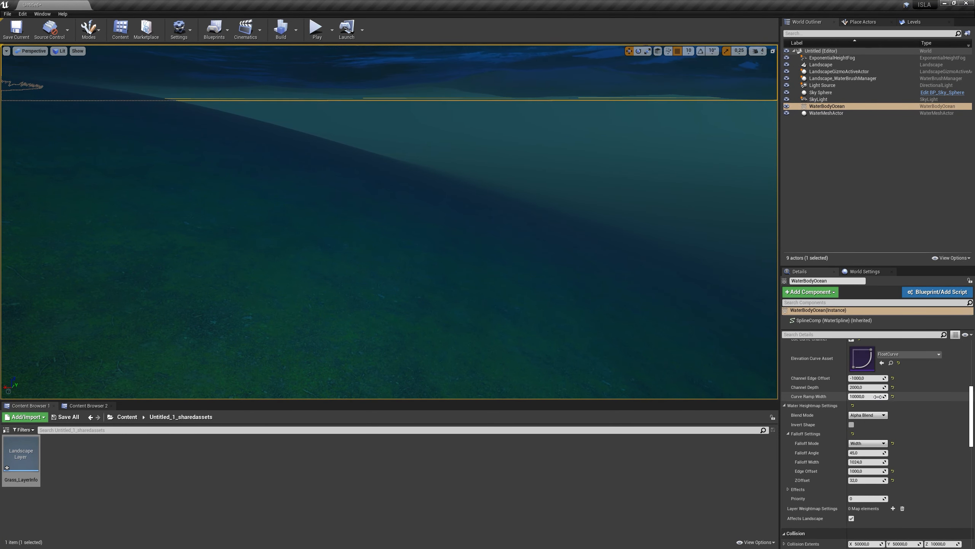
pyautogui.moveTo(869, 397)
pyautogui.mouseDown()
pyautogui.moveTo(883, 397)
pyautogui.moveTo(856, 396)
pyautogui.moveTo(879, 396)
pyautogui.mouseUp()
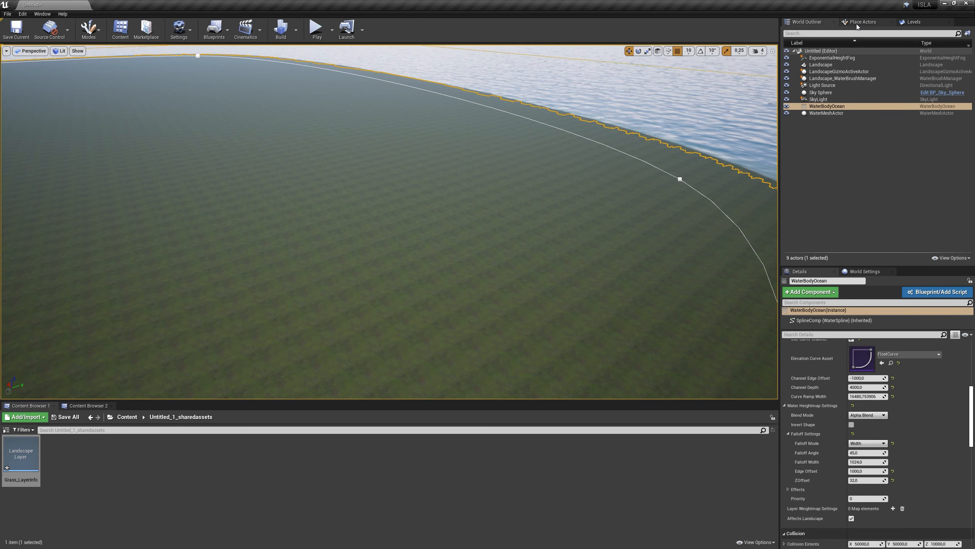
# - Search the placeable actors for "water" and place a Water Body Lake on the island
pyautogui.click(858, 24)
pyautogui.moveTo(576, 173); pyautogui.dragTo(499, 128, button='right')
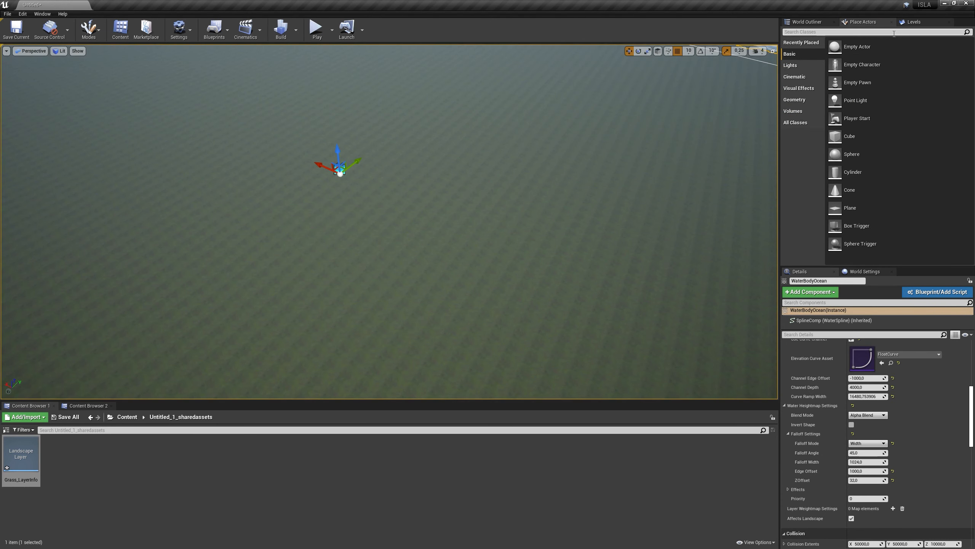
pyautogui.click(839, 35)
pyautogui.write('water')
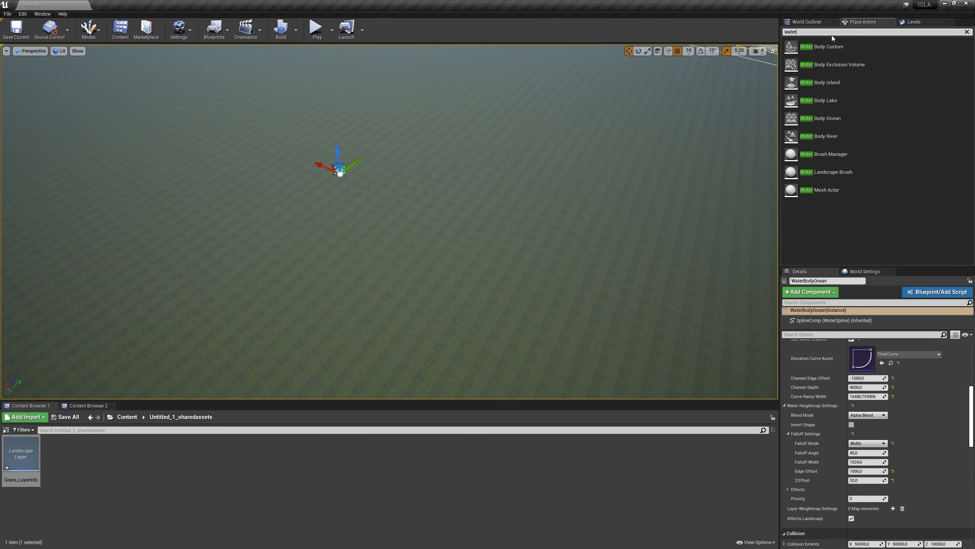
pyautogui.moveTo(488, 187); pyautogui.dragTo(469, 143, button='right')
pyautogui.moveTo(819, 103); pyautogui.dragTo(529, 224)
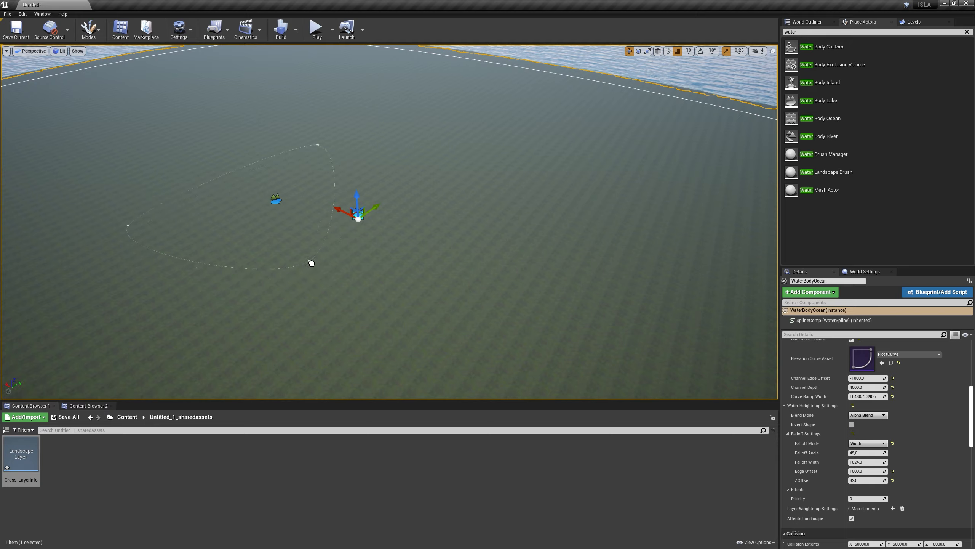
pyautogui.click(268, 224)
# - Pull a spline point of the new lake outward to enlarge its shoreline
pyautogui.moveTo(391, 234); pyautogui.dragTo(342, 217, button='right')
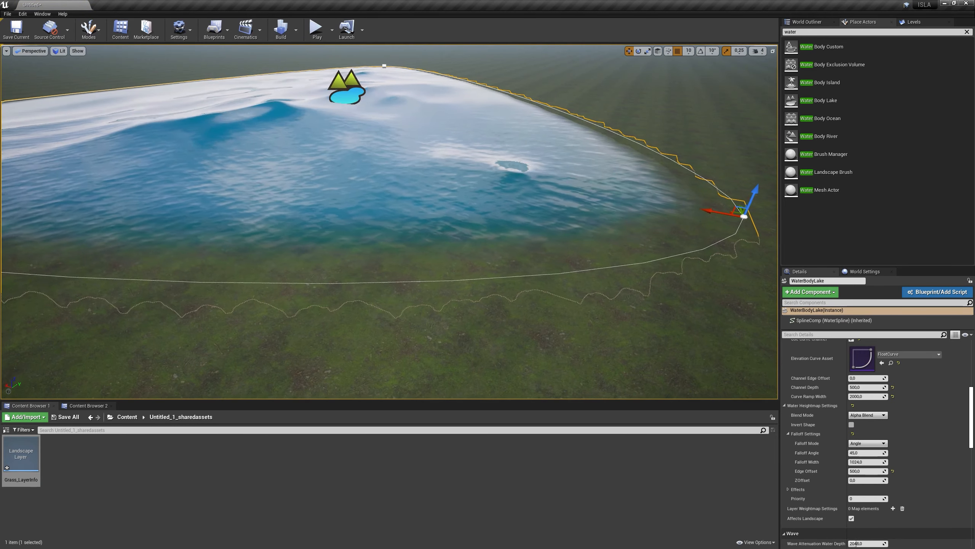
pyautogui.moveTo(389, 222); pyautogui.dragTo(165, 226, button='right')
pyautogui.moveTo(325, 207); pyautogui.dragTo(395, 215)
pyautogui.moveTo(440, 230); pyautogui.dragTo(624, 273, button='right')
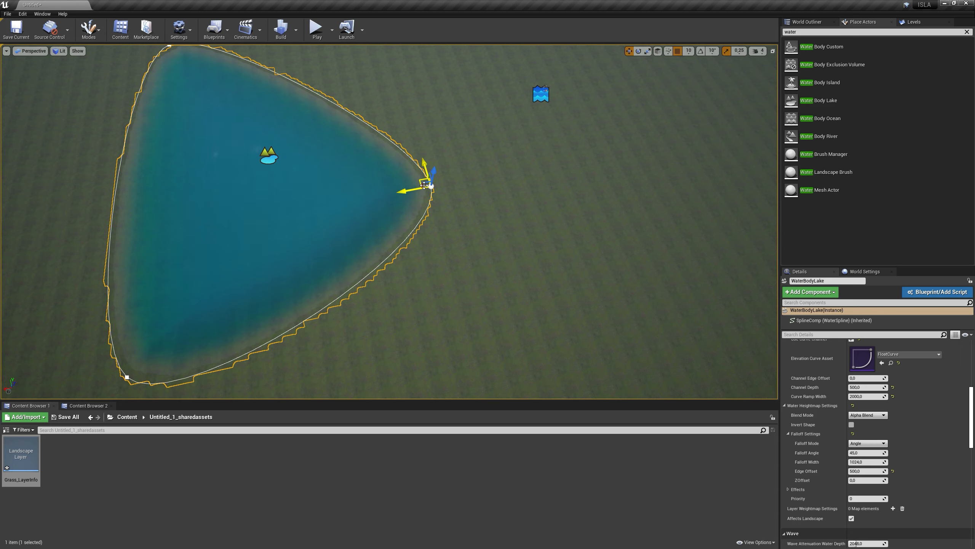
# - Duplicate the lake with a slight offset and extend the copy with an additional spline point along its shore
pyautogui.keyDown('alt'); pyautogui.moveTo(420, 181); pyautogui.dragTo(412, 170); pyautogui.keyUp('alt')
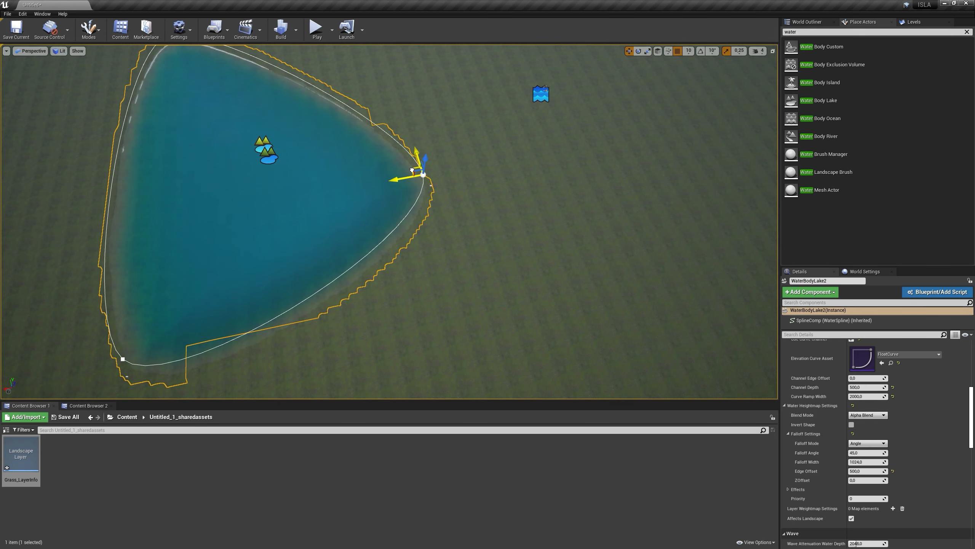
pyautogui.click(124, 360)
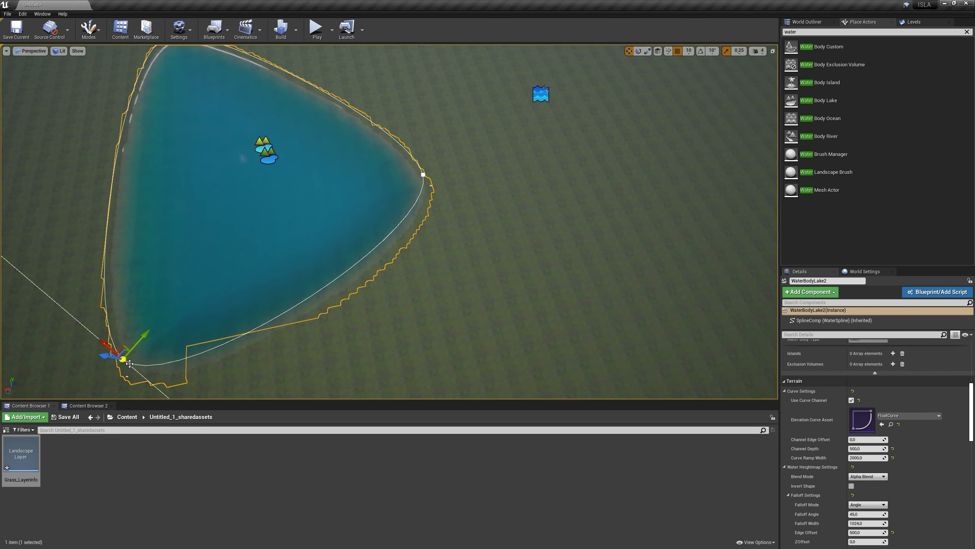
pyautogui.click(425, 173)
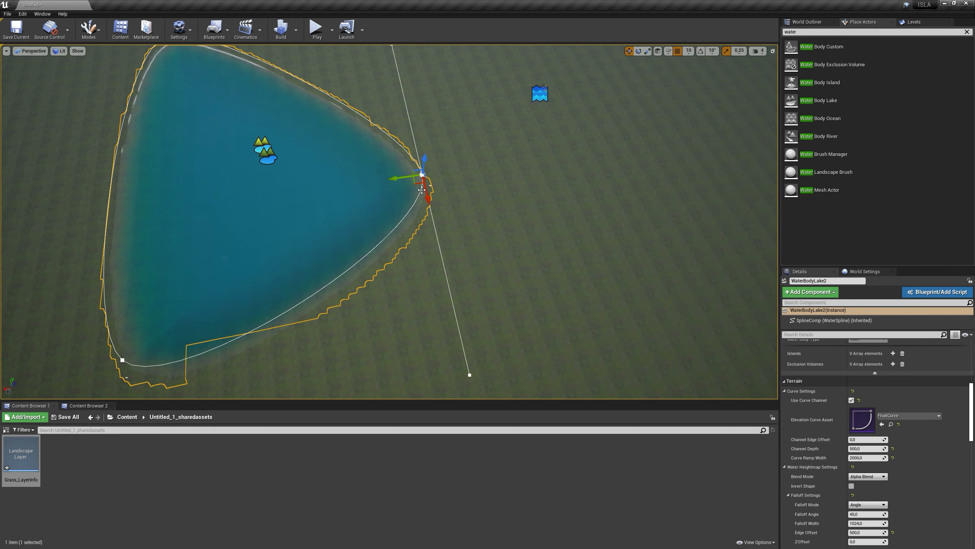
pyautogui.keyDown('alt'); pyautogui.moveTo(422, 188); pyautogui.dragTo(417, 353); pyautogui.keyUp('alt')
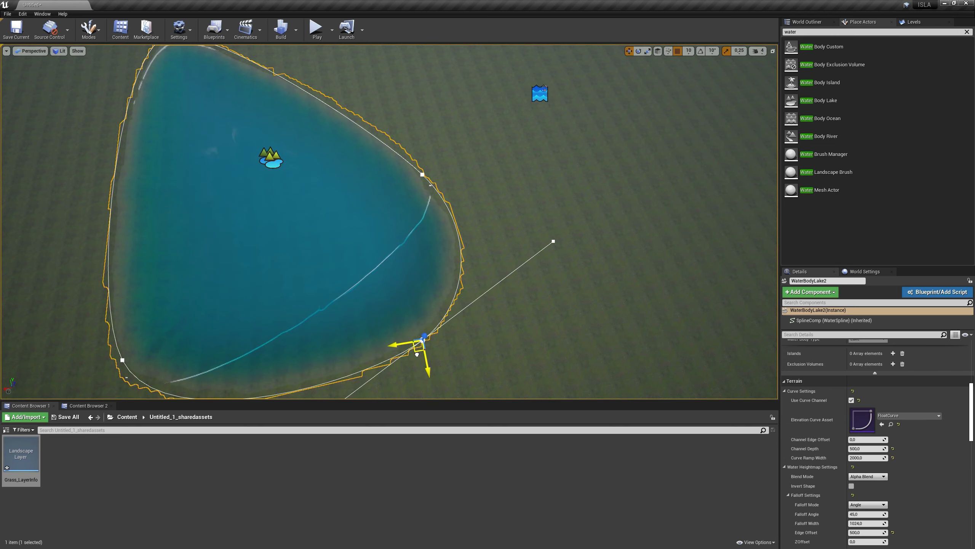
# - Add another spline point to the copied lake and pull it outward to widen the opposite shore
pyautogui.moveTo(429, 314)
pyautogui.mouseDown(button='right')
pyautogui.moveTo(407, 314)
pyautogui.moveTo(429, 315)
pyautogui.mouseUp(button='right')
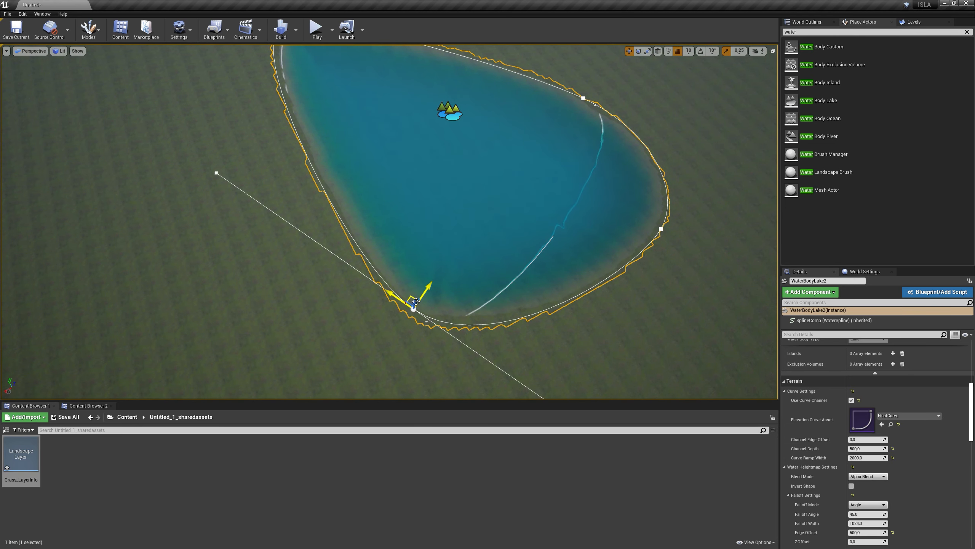
pyautogui.moveTo(416, 301); pyautogui.dragTo(409, 297)
pyautogui.moveTo(366, 243); pyautogui.dragTo(215, 207)
# - Set the copied lake's Channel Depth to 800 and inspect the lake bed underwater
pyautogui.moveTo(264, 217); pyautogui.dragTo(545, 115, button='right')
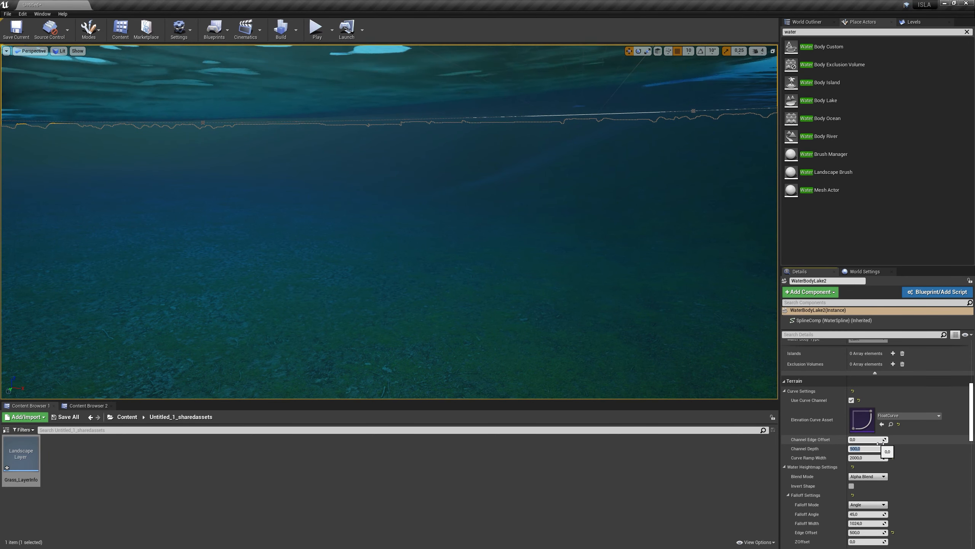
pyautogui.write('800')
pyautogui.press('Return')
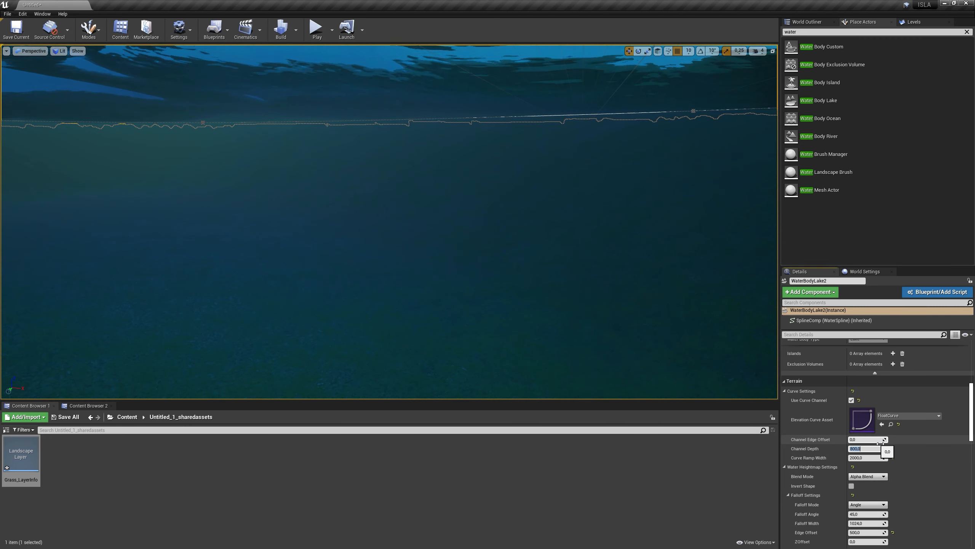
pyautogui.moveTo(576, 284); pyautogui.dragTo(573, 299, button='right')
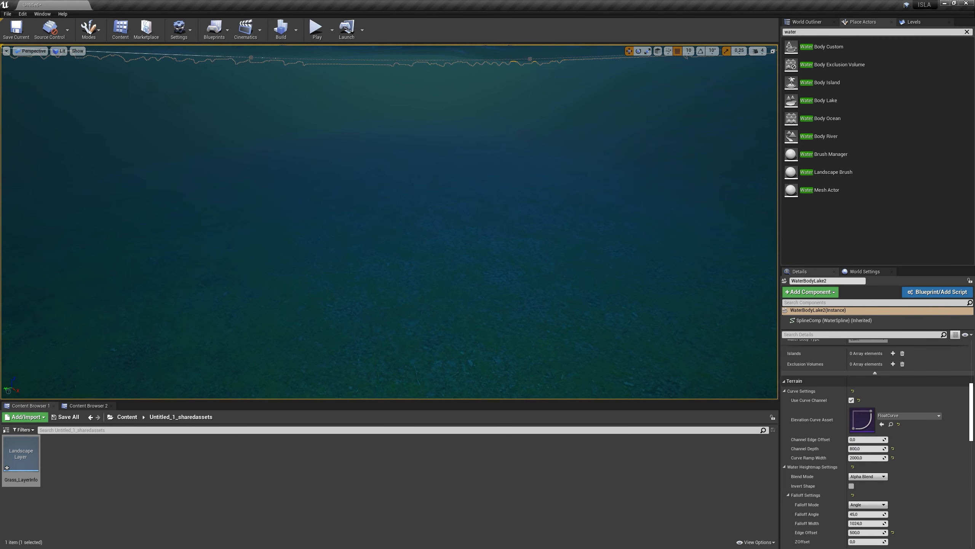
pyautogui.moveTo(501, 321); pyautogui.dragTo(501, 307, button='right')
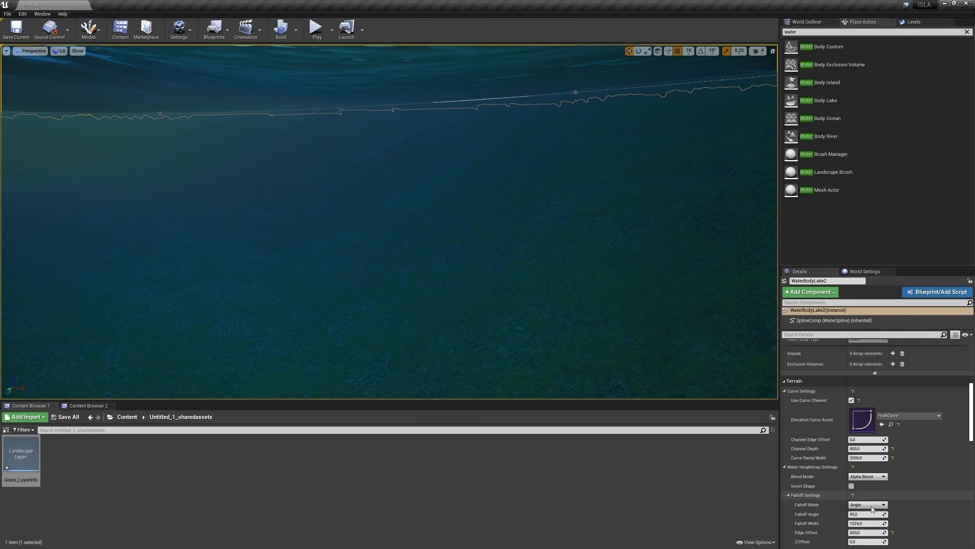
# - Set the copied lake's Curve Ramp Width to 3000
pyautogui.click(876, 463)
pyautogui.write('3000')
pyautogui.press('Return')
# - Place a Water Body River on the terrain beside the lake
pyautogui.moveTo(501, 269); pyautogui.dragTo(587, 294, button='right')
pyautogui.press('s')
pyautogui.press('a')
pyautogui.moveTo(287, 287); pyautogui.dragTo(340, 296, button='right')
pyautogui.press('w')
pyautogui.press('s')
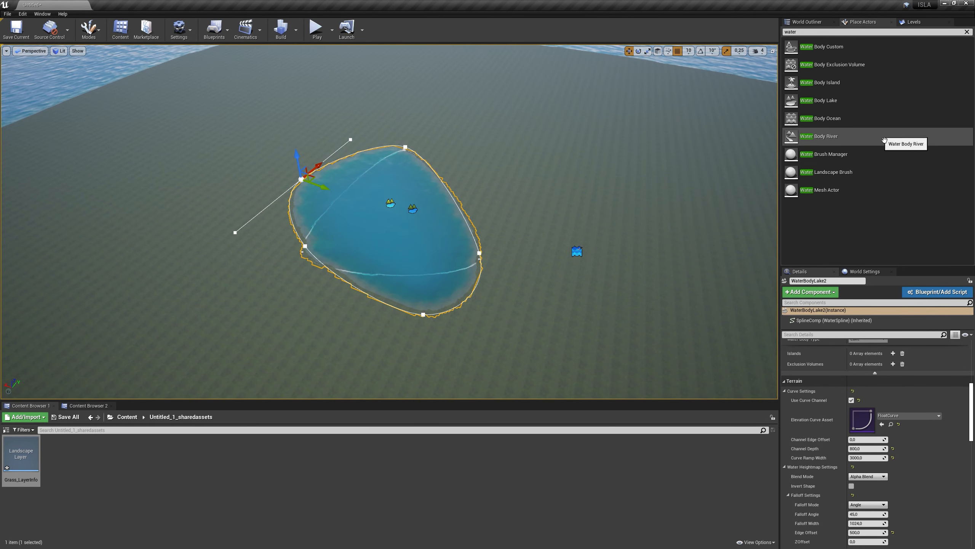
pyautogui.moveTo(836, 146); pyautogui.dragTo(812, 149)
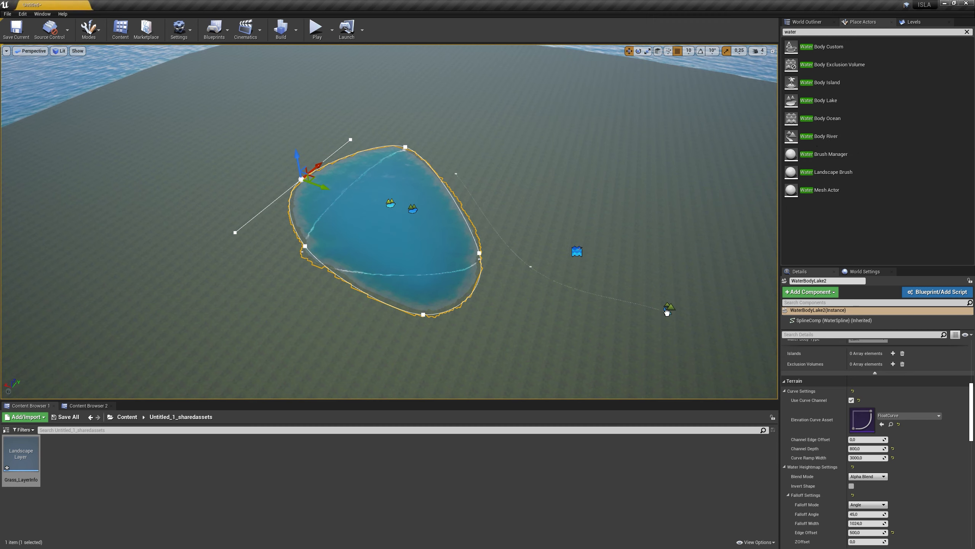
pyautogui.moveTo(722, 255); pyautogui.dragTo(722, 256)
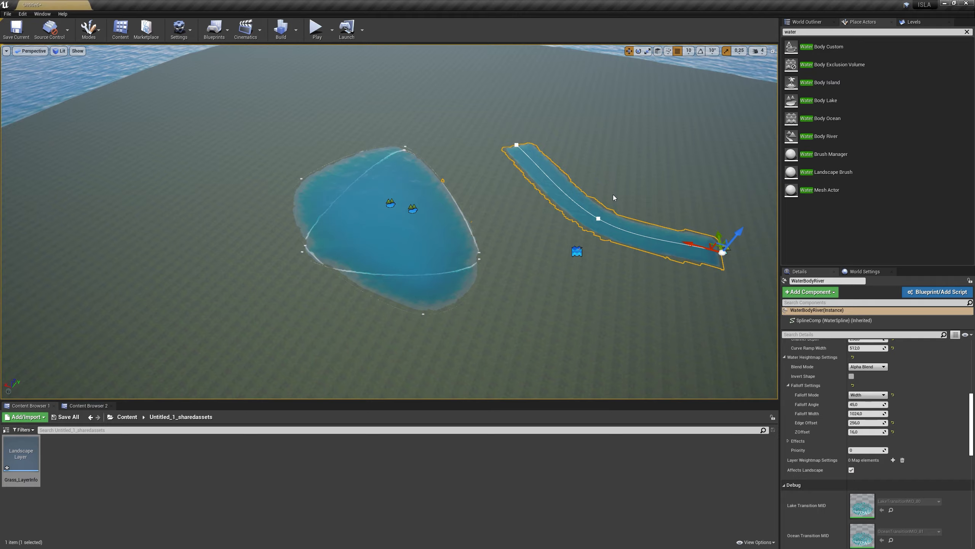
# - Move the river's end point nearest the lake into the lake so that the river flows out of its shore
pyautogui.press('f')
pyautogui.press('w')
pyautogui.moveTo(389, 222); pyautogui.dragTo(407, 261, button='right')
pyautogui.press('s')
pyautogui.press('s')
pyautogui.press('w')
pyautogui.press('s')
pyautogui.moveTo(479, 235)
pyautogui.mouseDown(button='right')
pyautogui.moveTo(445, 234)
pyautogui.moveTo(479, 236)
pyautogui.mouseUp(button='right')
pyautogui.click(473, 234)
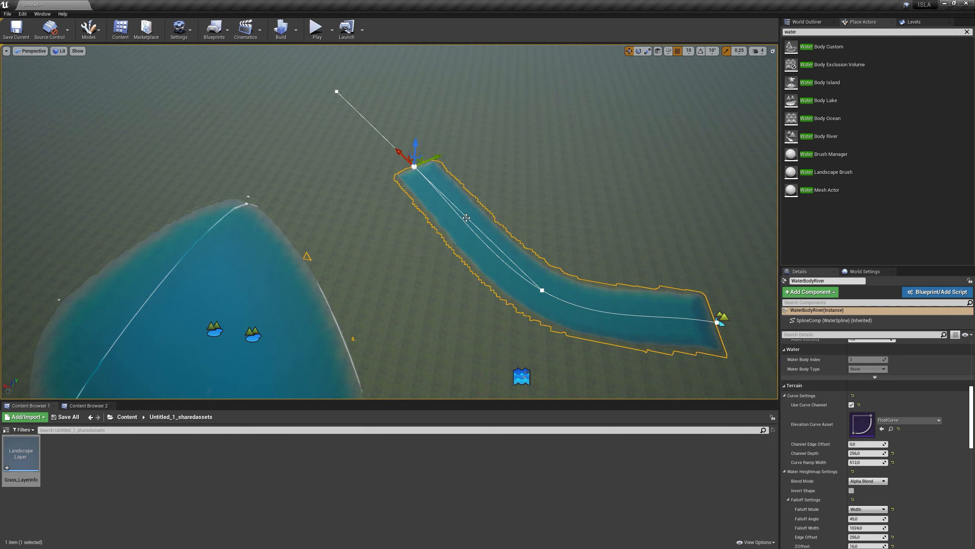
pyautogui.press('d')
pyautogui.moveTo(486, 157); pyautogui.dragTo(431, 147, button='right')
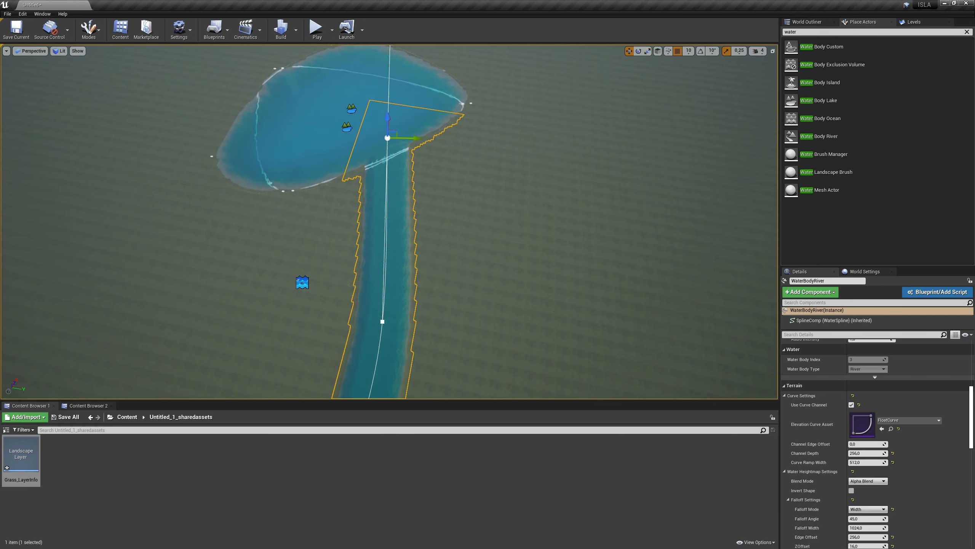
pyautogui.moveTo(390, 221); pyautogui.dragTo(392, 265, button='right')
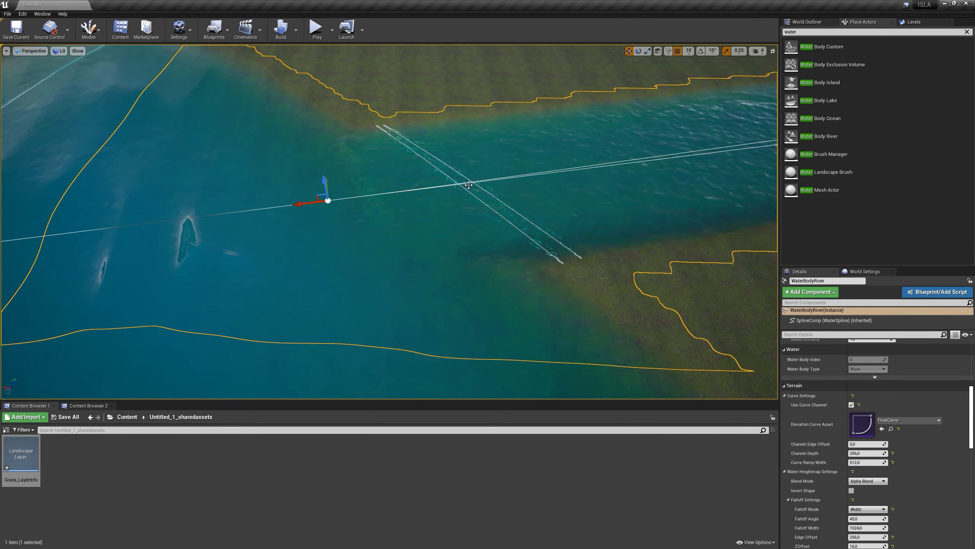
# - Move the river's other end point away from the lake and across the terrain toward the coast
pyautogui.moveTo(350, 211); pyautogui.dragTo(452, 193, button='right')
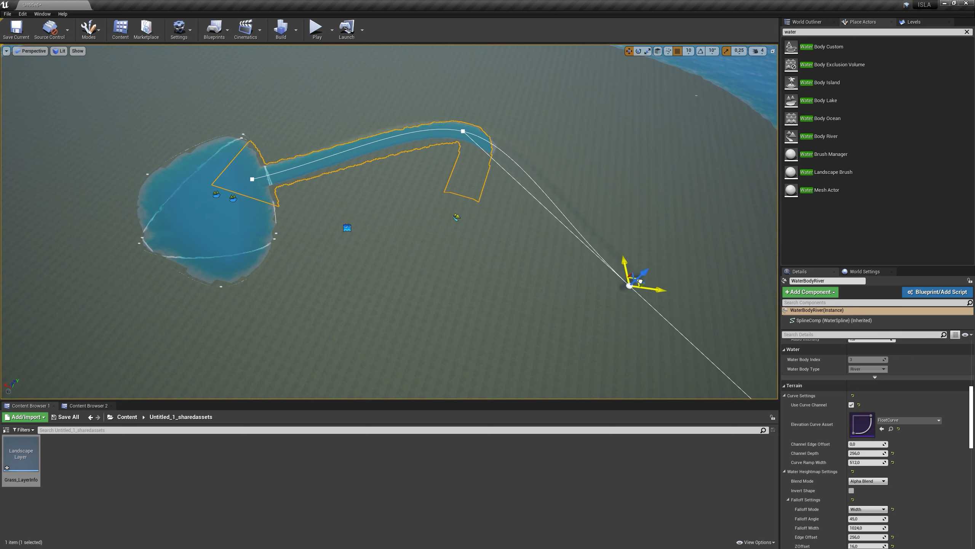
pyautogui.moveTo(640, 282); pyautogui.dragTo(625, 281)
pyautogui.moveTo(625, 281); pyautogui.dragTo(549, 275, button='right')
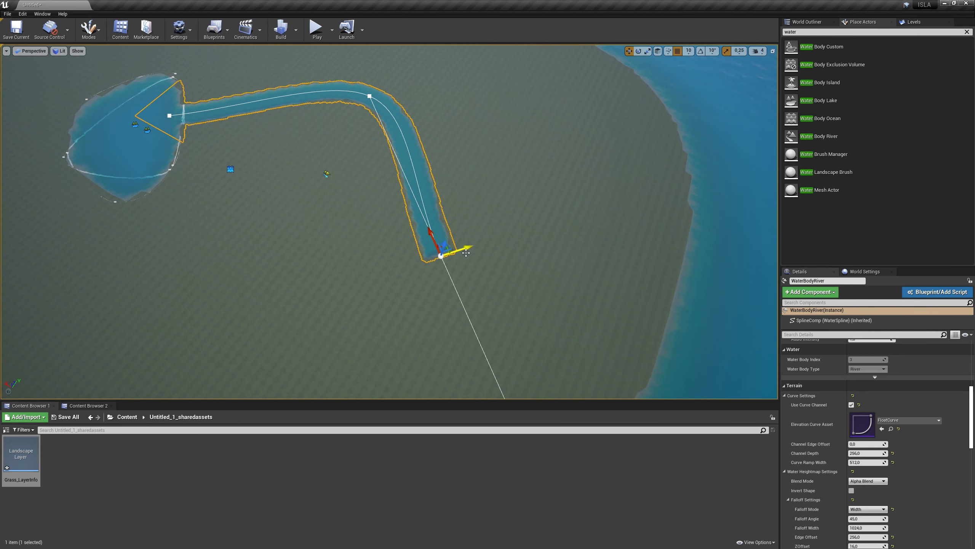
# - Extend the river with additional spline points that wind across the terrain and end in the ocean
pyautogui.keyDown('alt'); pyautogui.moveTo(468, 248); pyautogui.dragTo(533, 228); pyautogui.keyUp('alt')
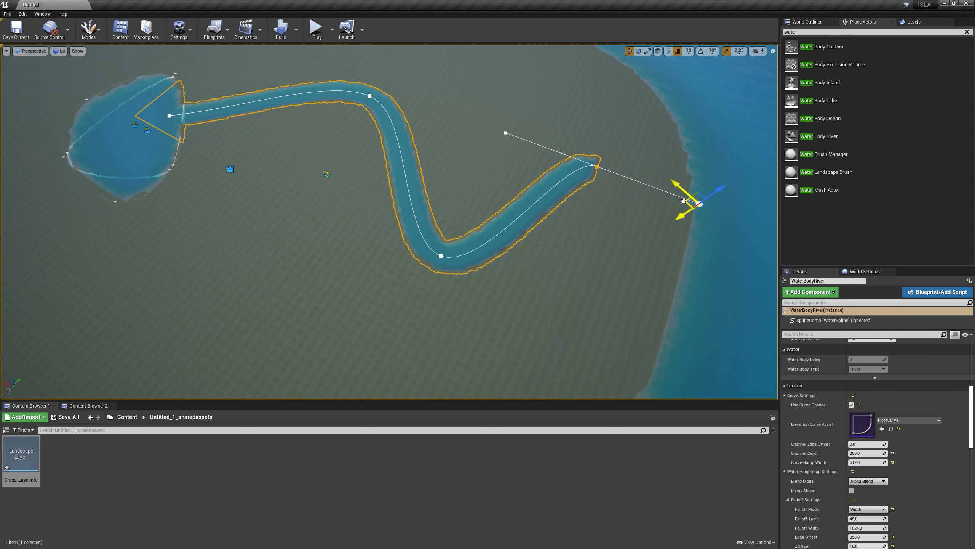
pyautogui.moveTo(472, 179); pyautogui.dragTo(530, 165, button='right')
pyautogui.press('w')
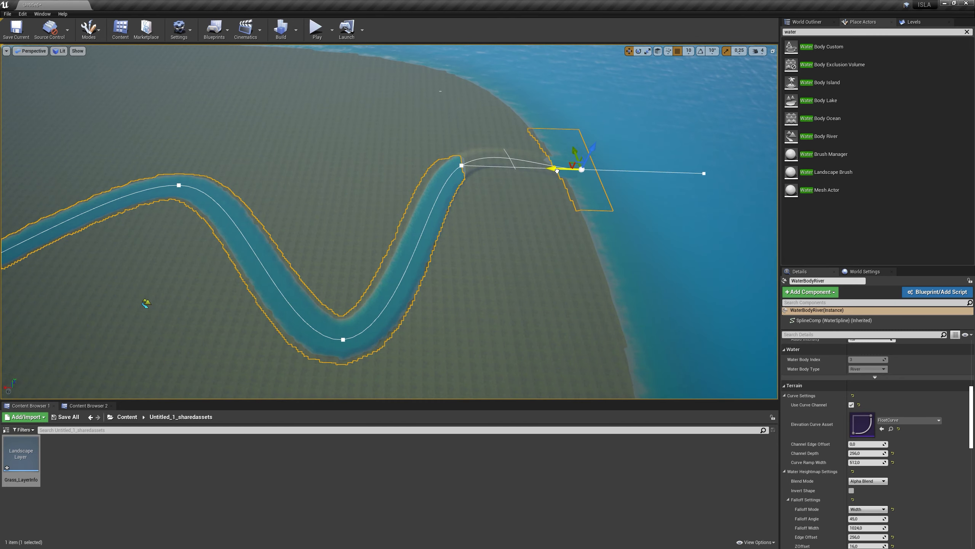
pyautogui.moveTo(575, 170); pyautogui.dragTo(653, 180, button='right')
pyautogui.press('w')
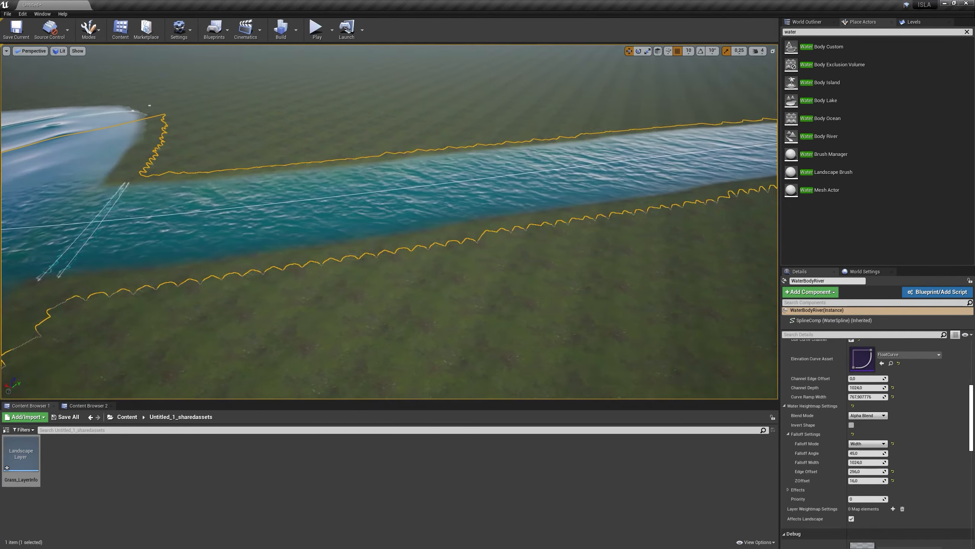
# - Select the river's spline point inside the lake and inspect the junction between river and lake
pyautogui.moveTo(423, 231); pyautogui.dragTo(376, 216, button='right')
pyautogui.press('w')
pyautogui.moveTo(423, 251); pyautogui.dragTo(354, 240, button='right')
pyautogui.click(388, 217)
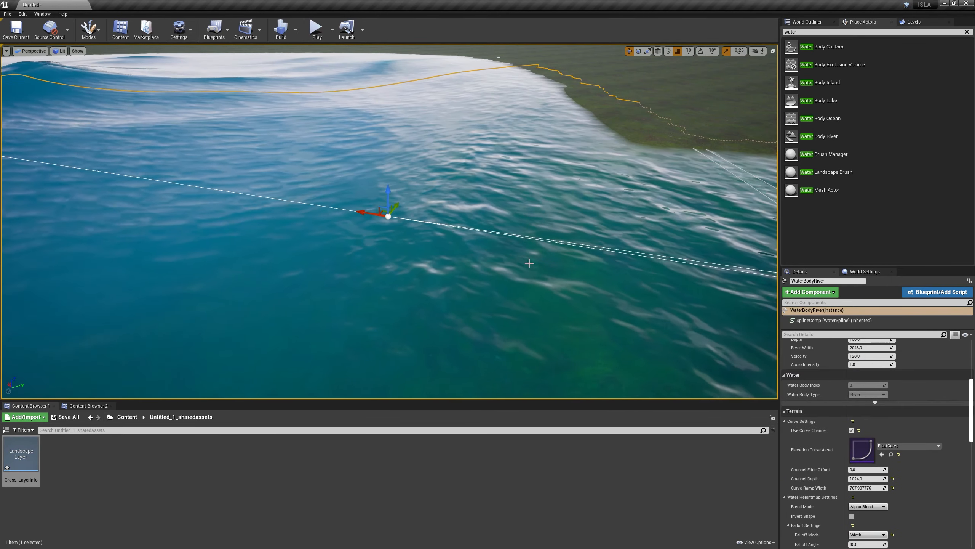
pyautogui.press('s')
pyautogui.moveTo(529, 263); pyautogui.dragTo(547, 228, button='right')
pyautogui.press('d')
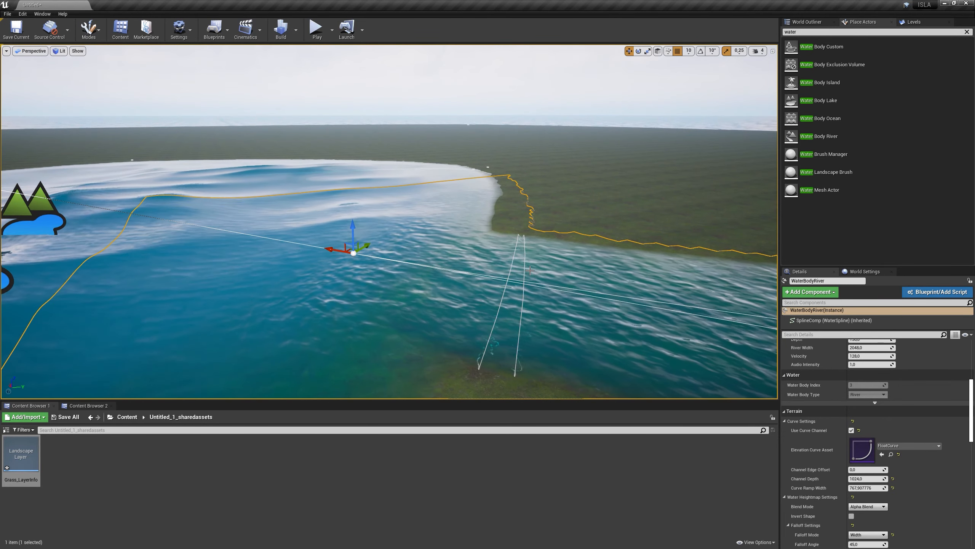
pyautogui.moveTo(531, 266); pyautogui.dragTo(528, 308, button='right')
pyautogui.press('e')
pyautogui.press('w')
pyautogui.press('s')
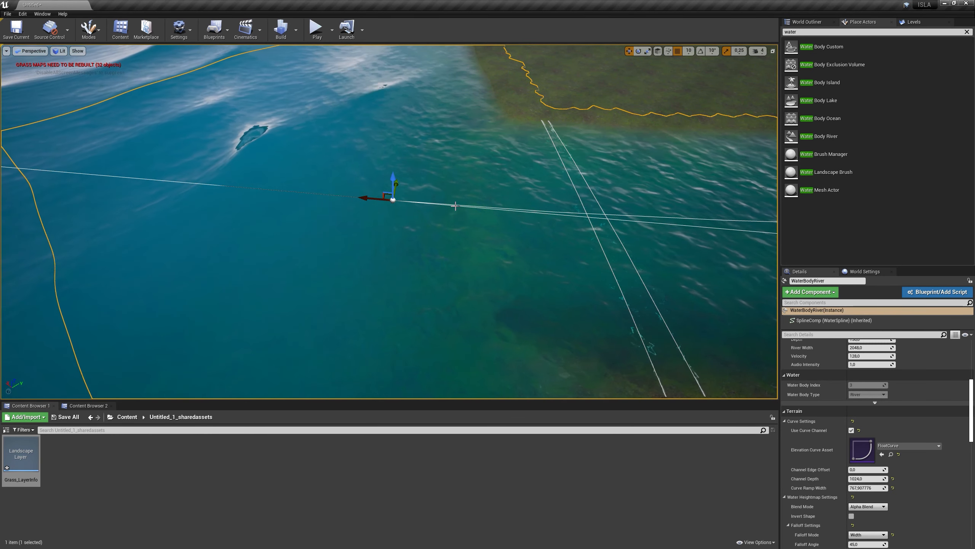
# - Set the Velocity of the selected river point to -100
pyautogui.scroll(5, 918, 367)
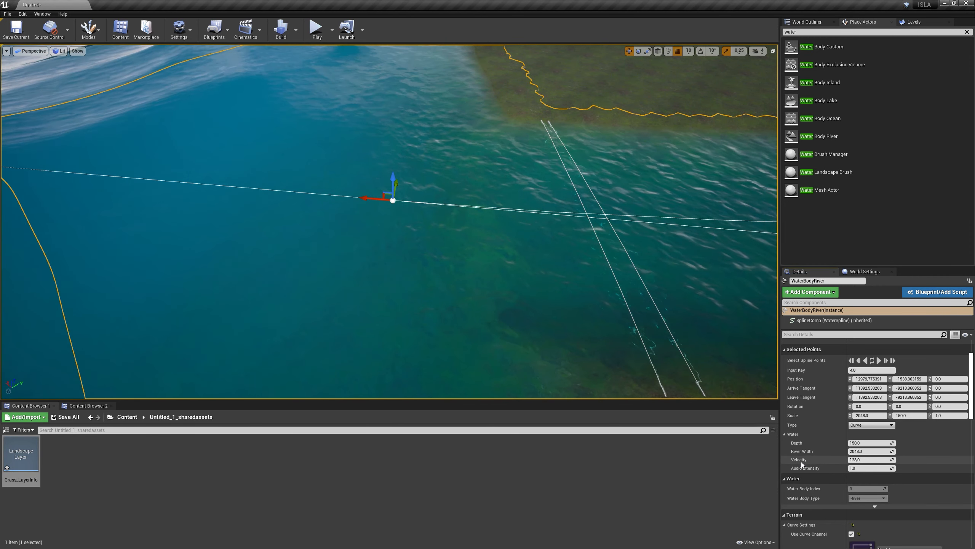
pyautogui.click(868, 459)
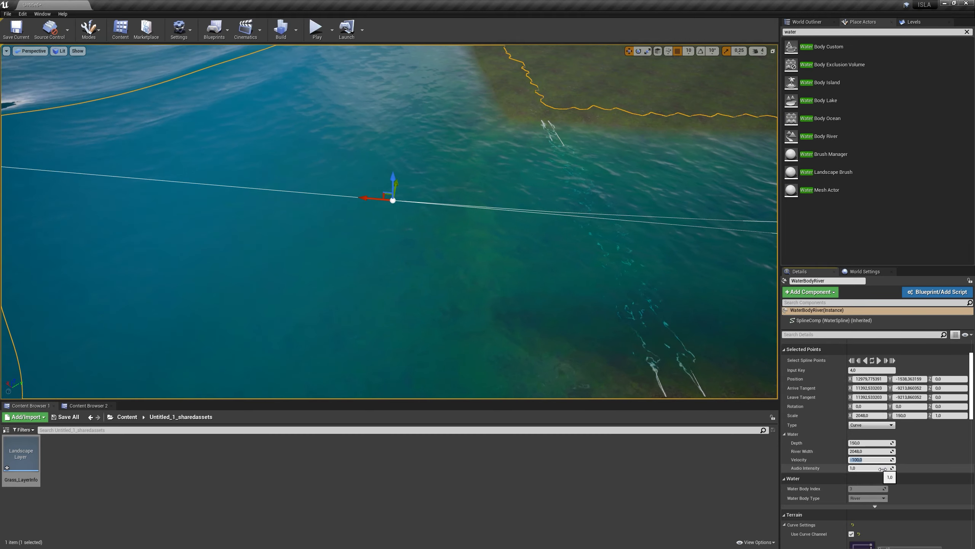
pyautogui.moveTo(389, 222); pyautogui.dragTo(499, 192, button='right')
# - Open the river's Water_Material_River and examine its parameter groups
pyautogui.click(225, 139)
pyautogui.moveTo(225, 139); pyautogui.dragTo(360, 216, button='right')
pyautogui.click(359, 216)
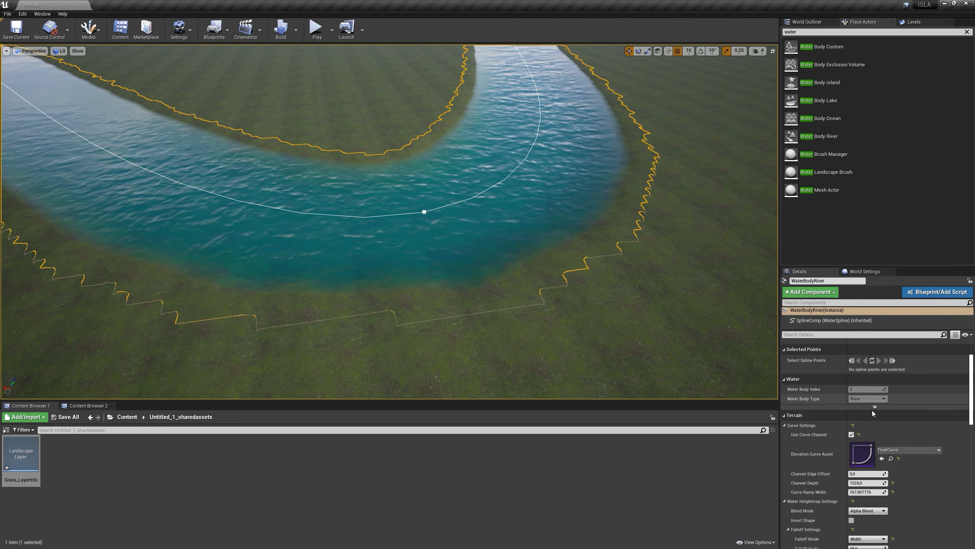
pyautogui.scroll(-10, 973, 432)
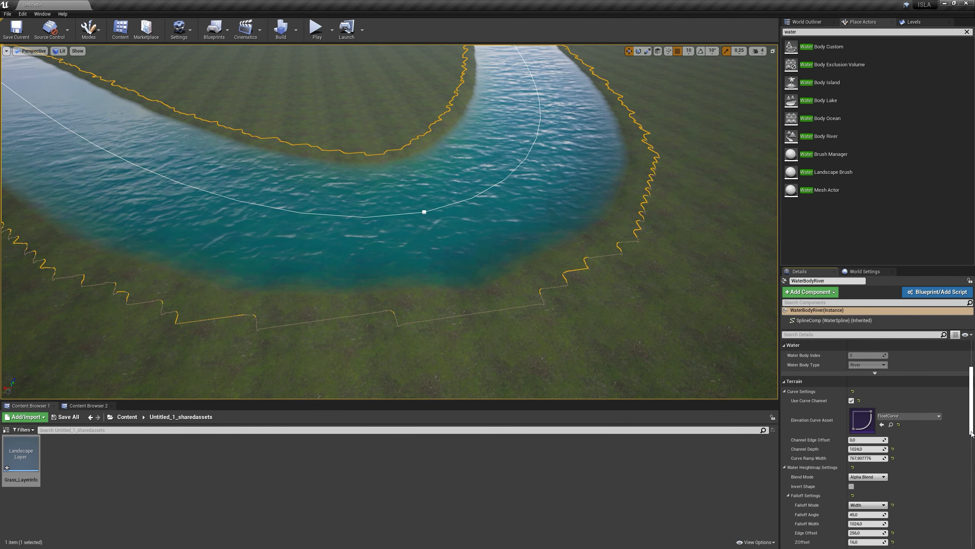
pyautogui.scroll(-4, 974, 496)
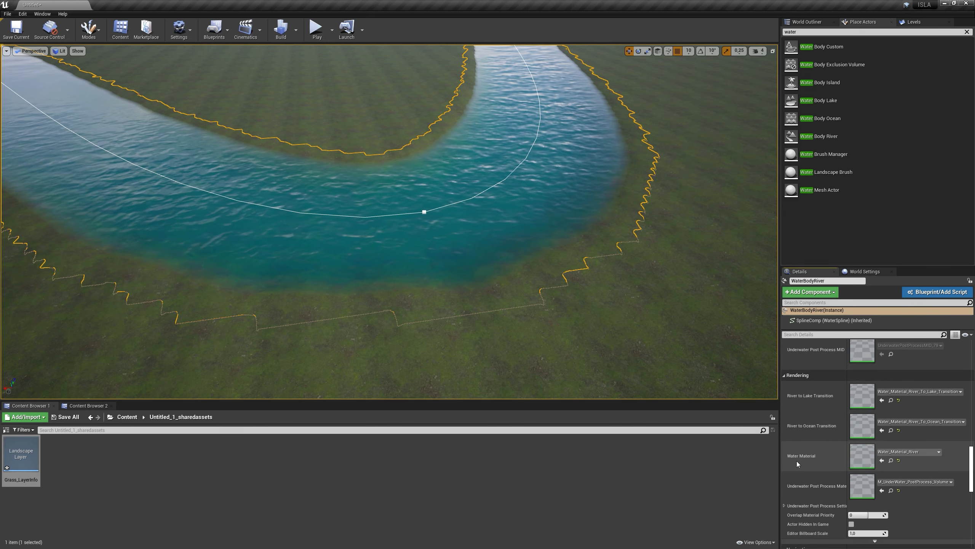
pyautogui.doubleClick(865, 456)
pyautogui.scroll(-5, 661, 437)
pyautogui.scroll(5, 662, 437)
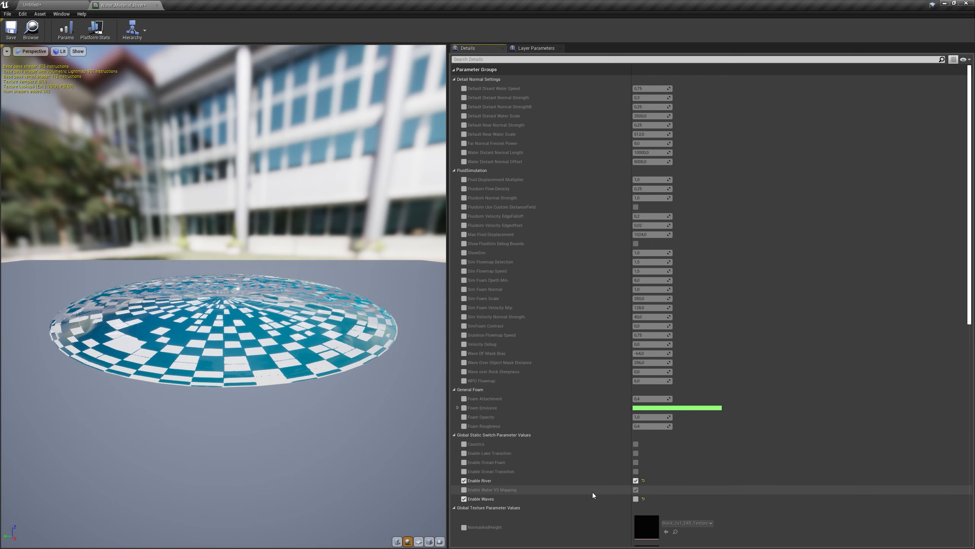
pyautogui.scroll(-10, 714, 235)
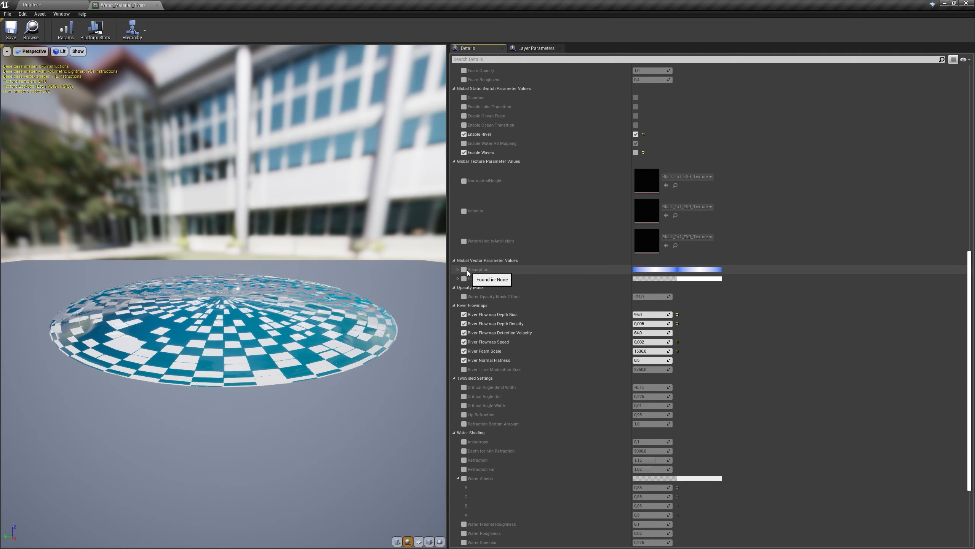
# - Shrink the material editor so the river is visible behind it, and set the river material's Absorption colour to red
pyautogui.moveTo(159, 4); pyautogui.dragTo(701, 111)
pyautogui.click(881, 377)
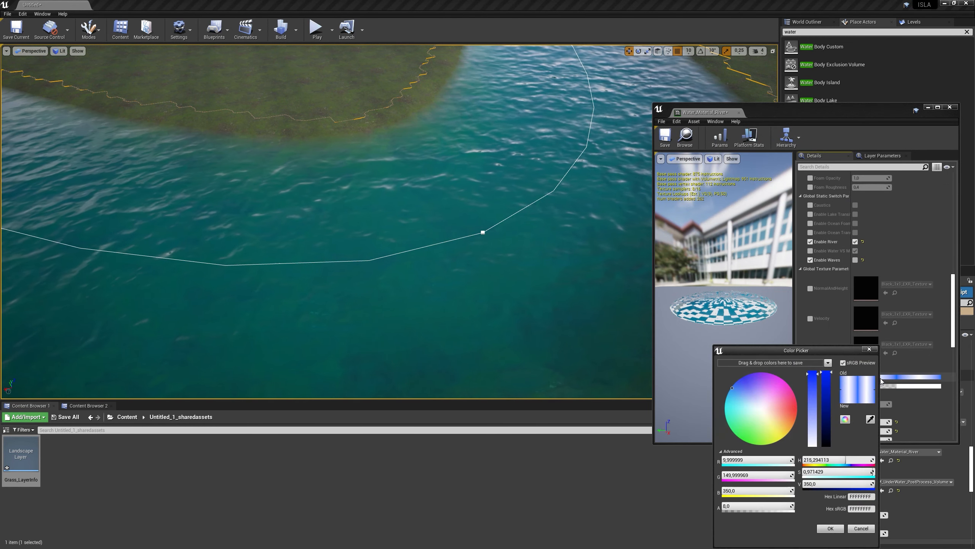
pyautogui.click(758, 399)
pyautogui.moveTo(759, 400); pyautogui.dragTo(795, 408)
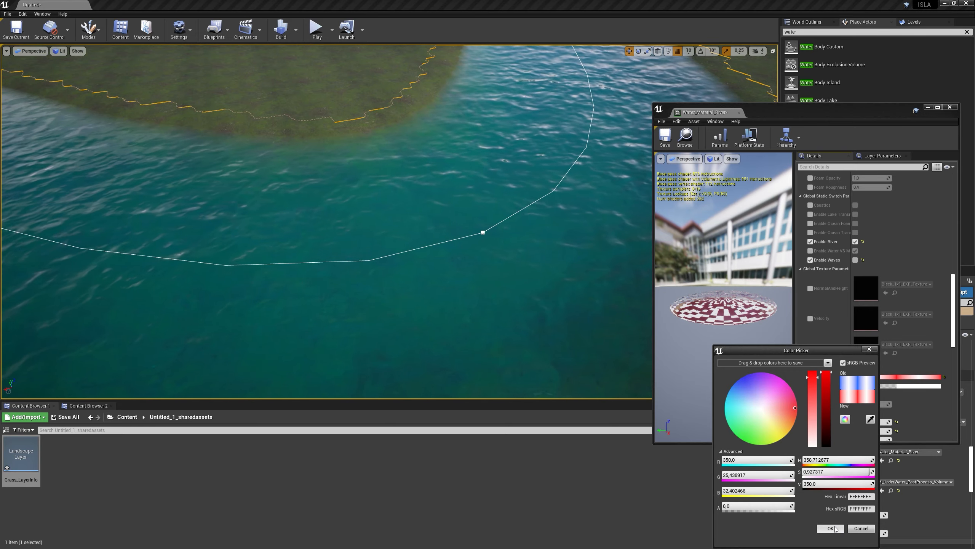
pyautogui.click(833, 530)
pyautogui.moveTo(477, 277); pyautogui.dragTo(553, 263, button='right')
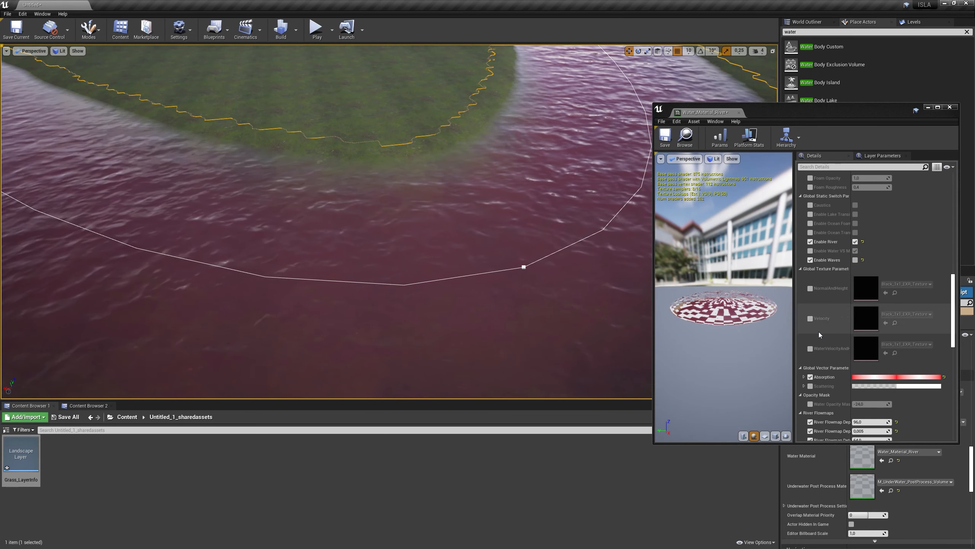
# - Try green as the river material's Absorption colour
pyautogui.click(875, 377)
pyautogui.moveTo(779, 400); pyautogui.dragTo(740, 439)
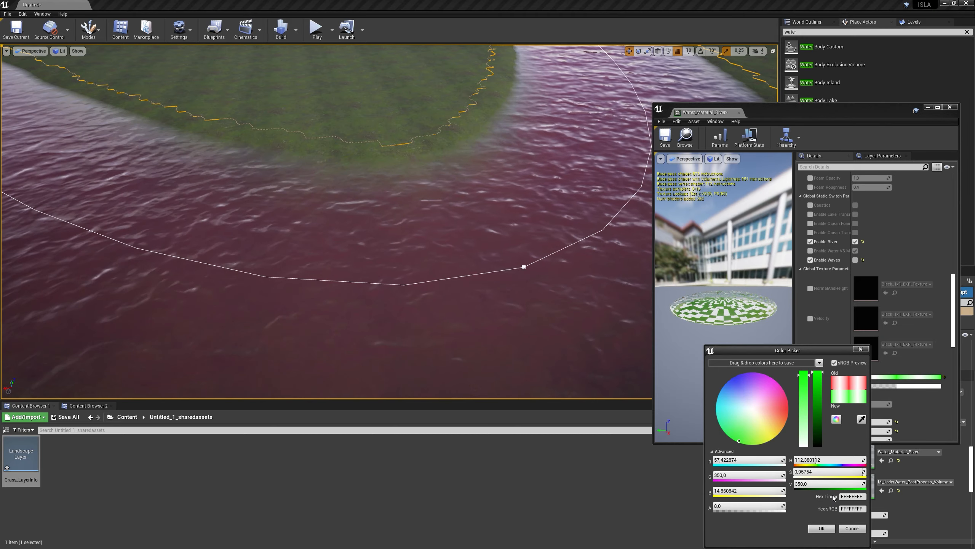
pyautogui.click(822, 528)
pyautogui.moveTo(538, 300); pyautogui.dragTo(495, 288, button='right')
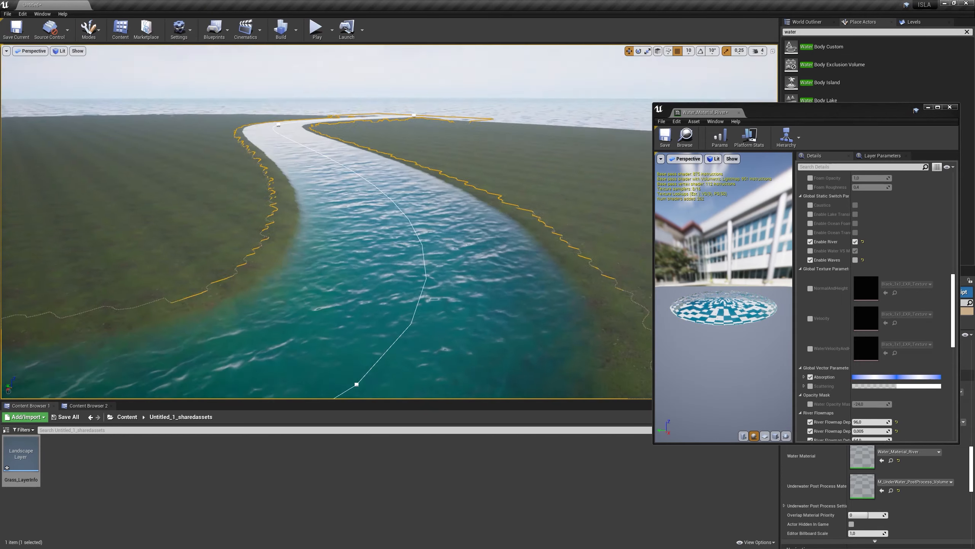
# - Close the river material and open the ocean's Water_Material_Ocean at its Absorption parameter
pyautogui.moveTo(384, 230); pyautogui.dragTo(507, 285, button='right')
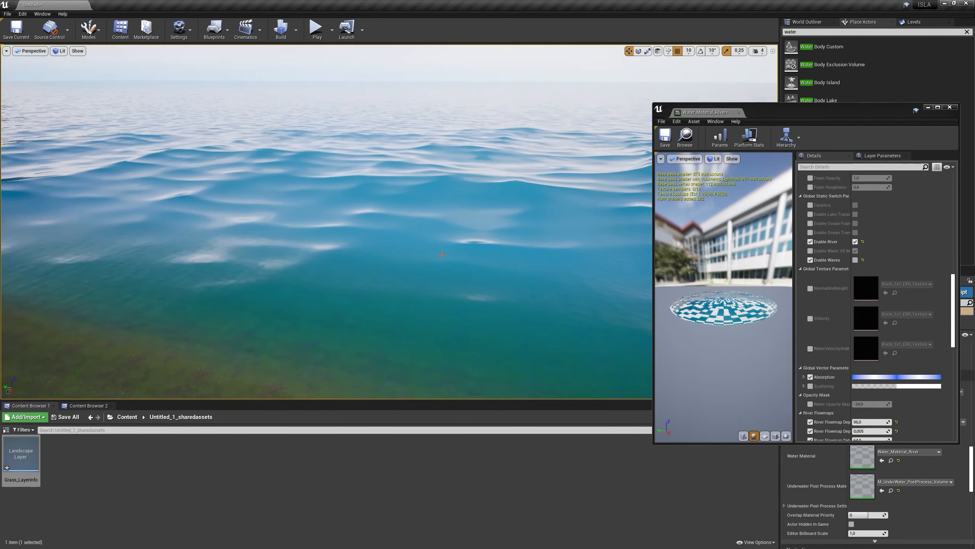
pyautogui.click(948, 107)
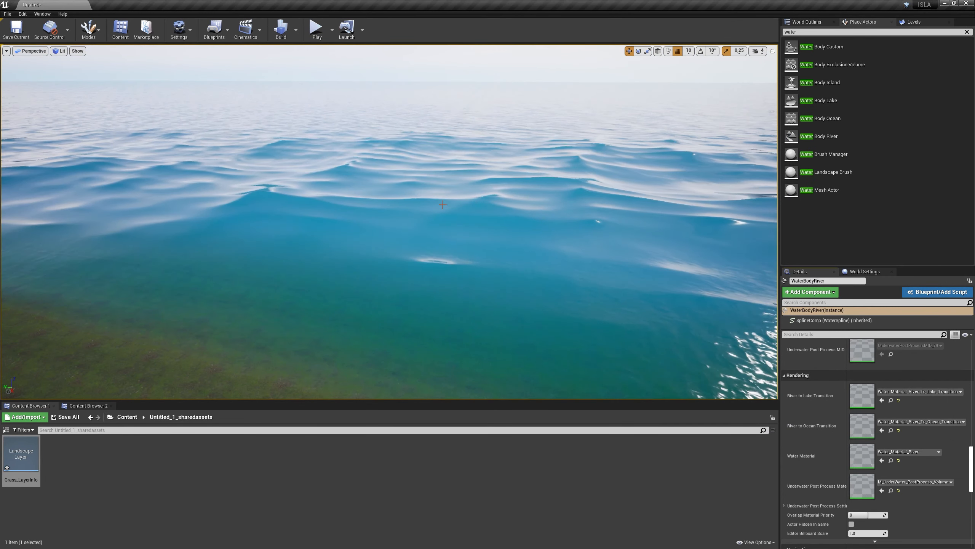
pyautogui.scroll(-3, 793, 432)
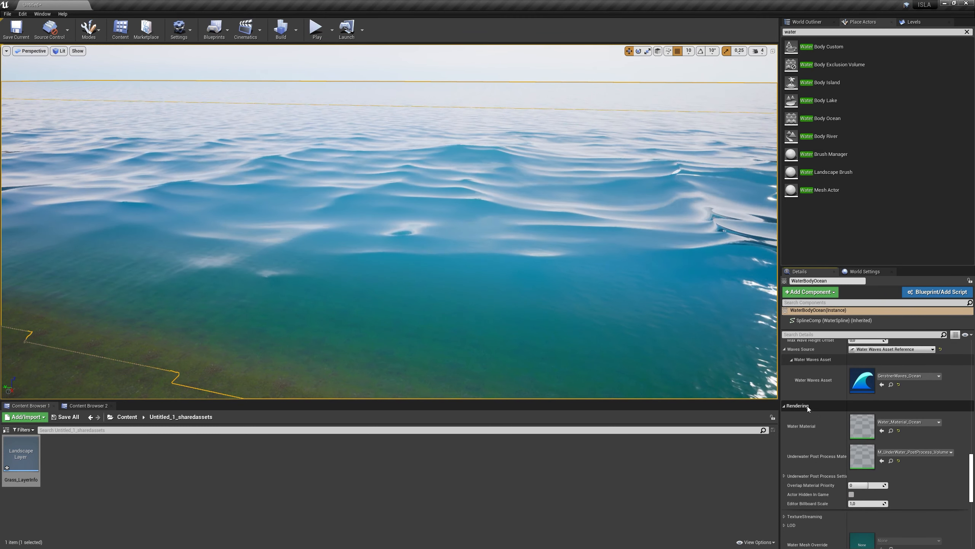
pyautogui.doubleClick(871, 429)
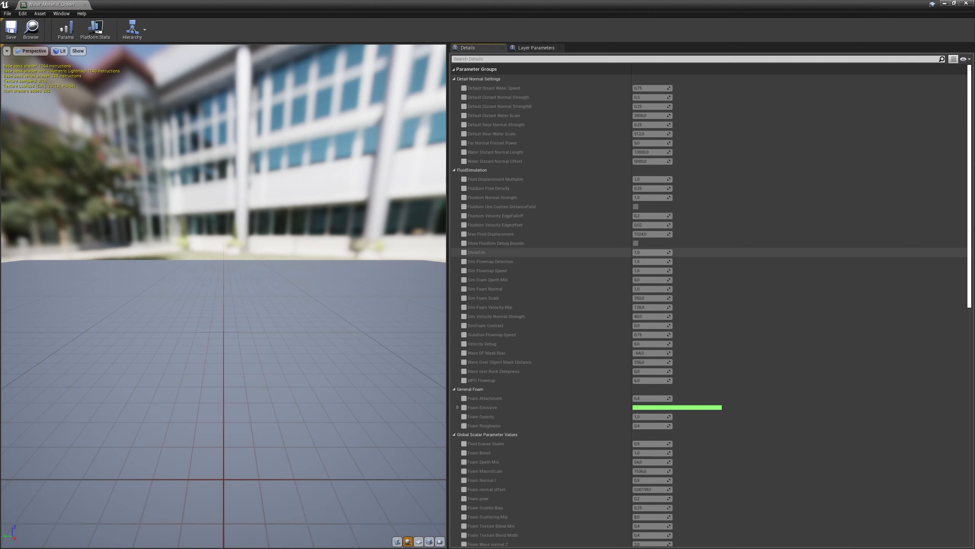
pyautogui.scroll(-2, 587, 268)
pyautogui.scroll(-14, 464, 327)
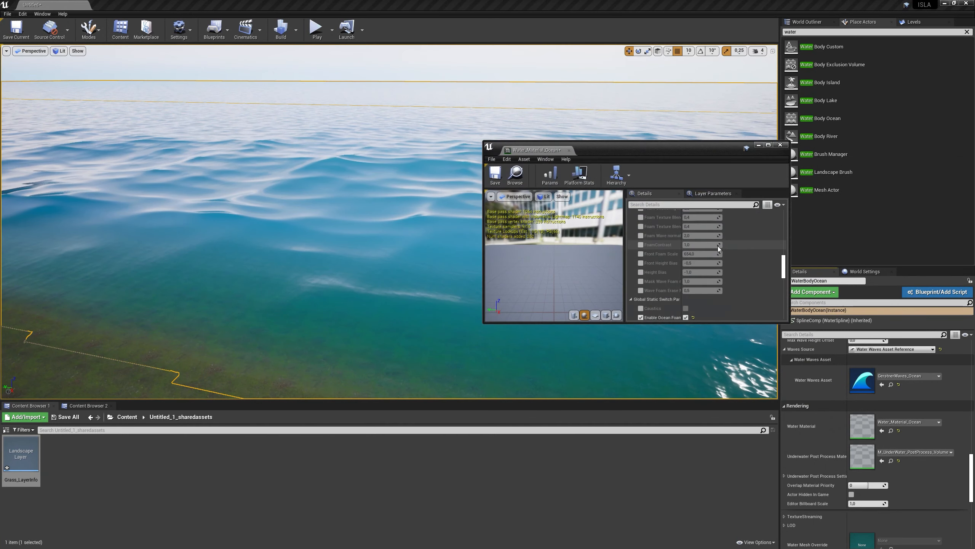
pyautogui.moveTo(783, 276); pyautogui.dragTo(783, 294)
pyautogui.scroll(2, 702, 281)
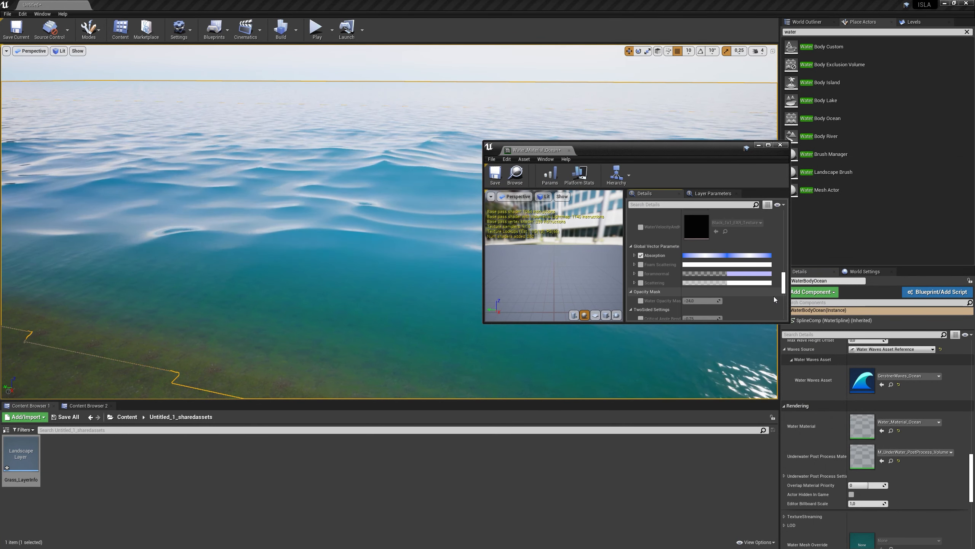
# - Try red as the ocean material's Absorption colour and inspect the water along the coast
pyautogui.click(700, 256)
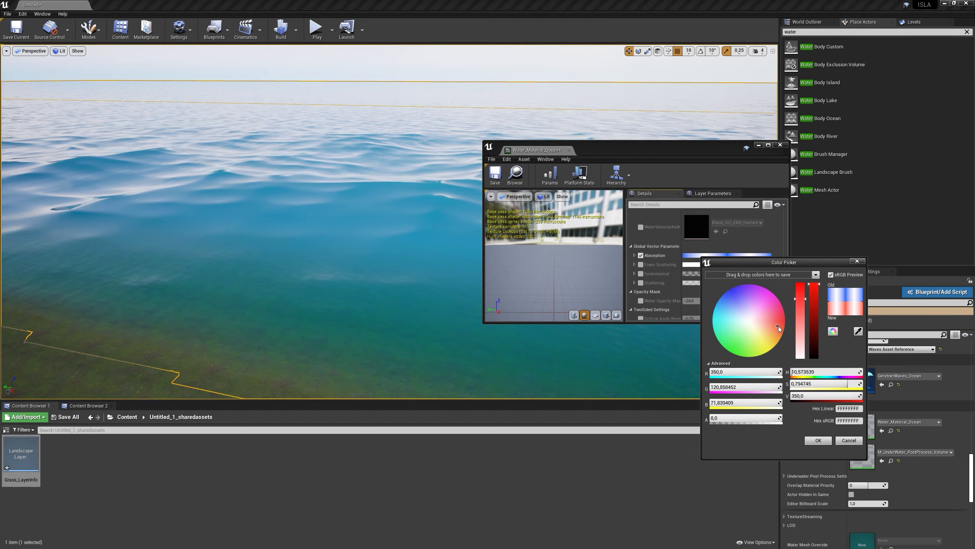
pyautogui.moveTo(779, 326); pyautogui.dragTo(782, 322)
pyautogui.click(818, 440)
pyautogui.moveTo(625, 353); pyautogui.dragTo(625, 338, button='right')
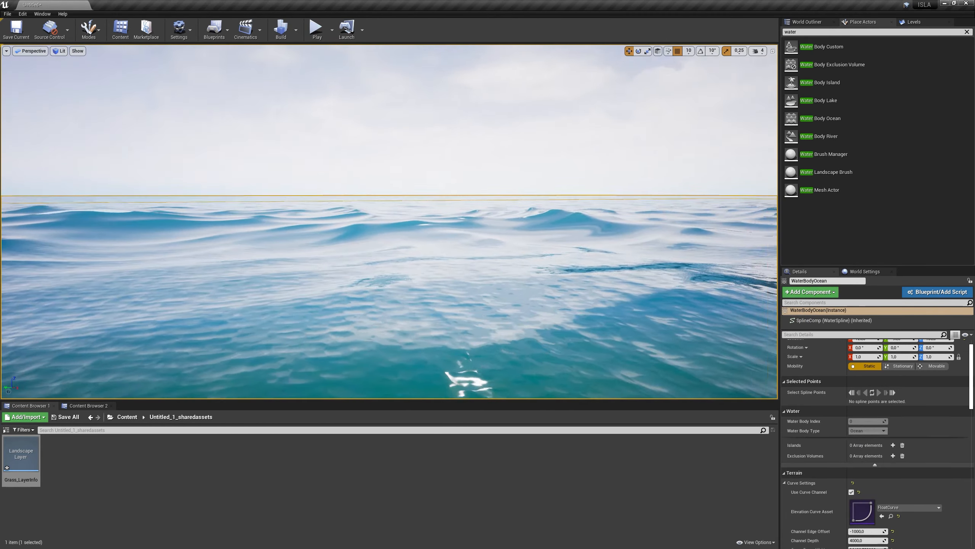
pyautogui.moveTo(389, 222); pyautogui.dragTo(265, 284, button='right')
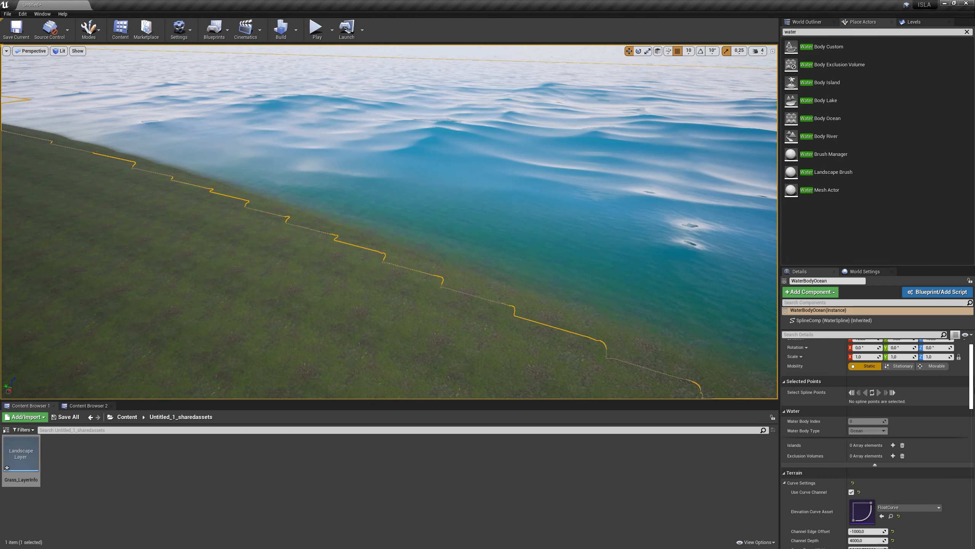
# - Expand the ocean's Waves Source down to the Gerstner wave generator's Default settings, with the open sea in view
pyautogui.moveTo(970, 376); pyautogui.dragTo(970, 451)
pyautogui.scroll(-3, 886, 445)
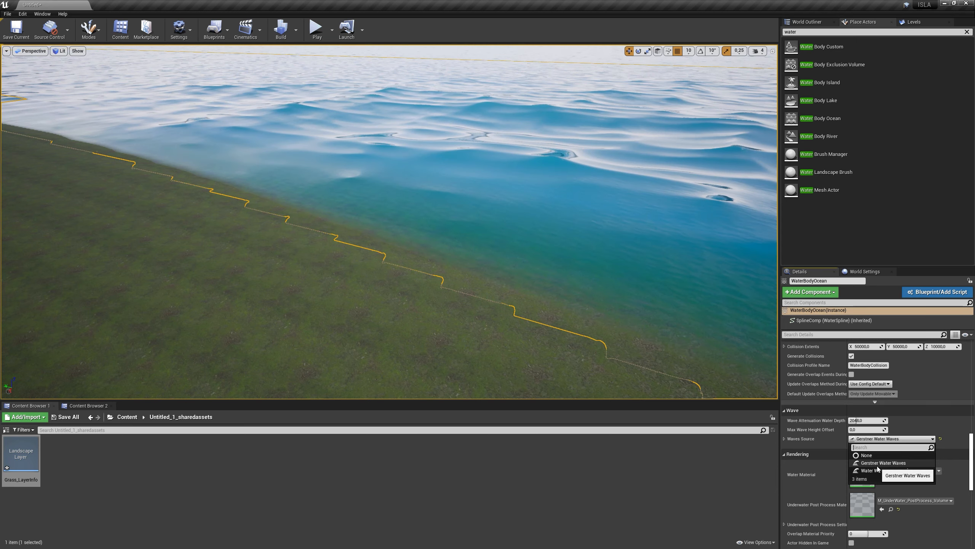
pyautogui.click(784, 439)
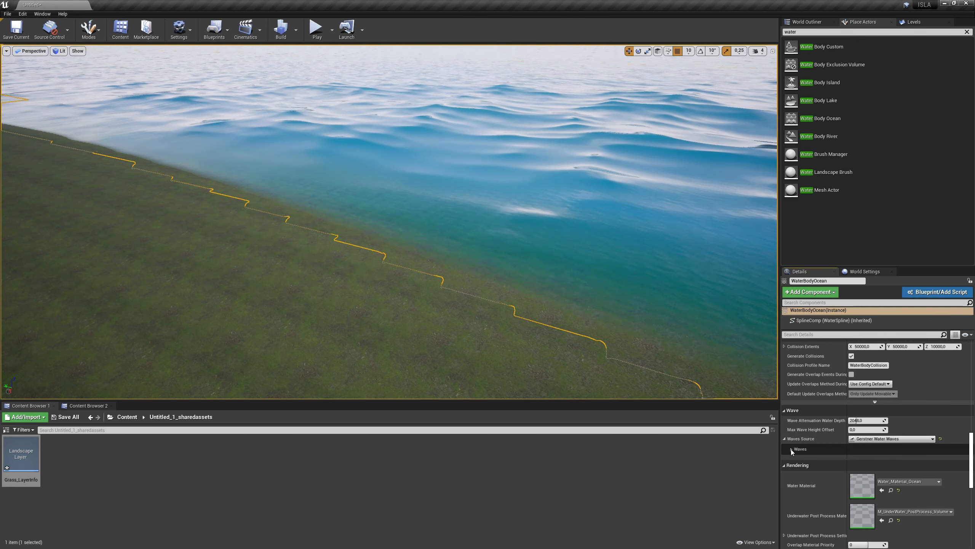
pyautogui.click(791, 449)
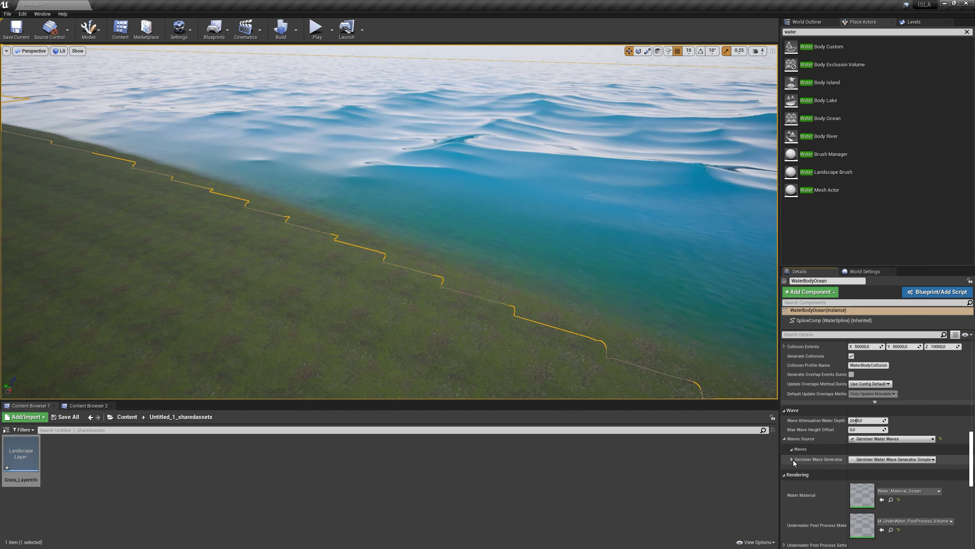
pyautogui.click(792, 459)
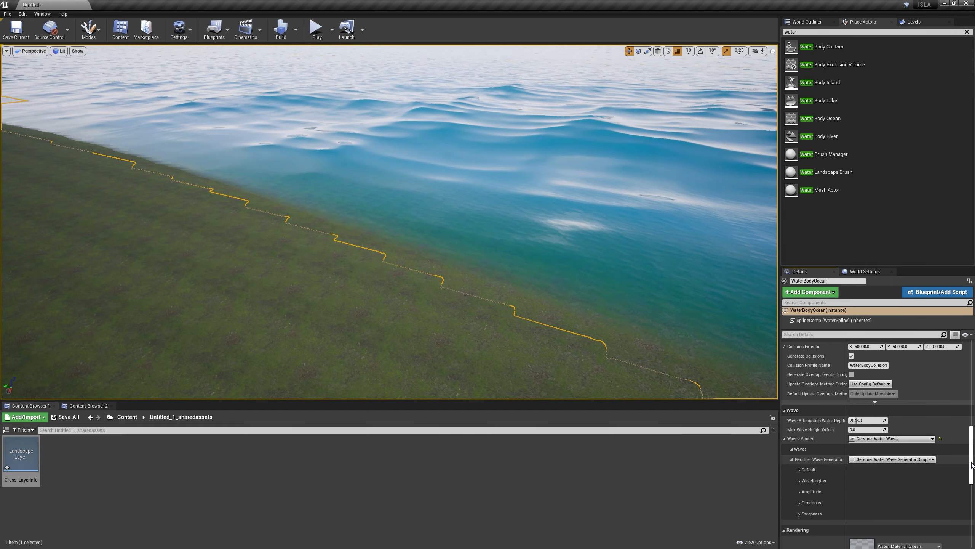
pyautogui.scroll(-3, 973, 464)
pyautogui.moveTo(389, 222); pyautogui.dragTo(371, 261, button='right')
pyautogui.click(799, 420)
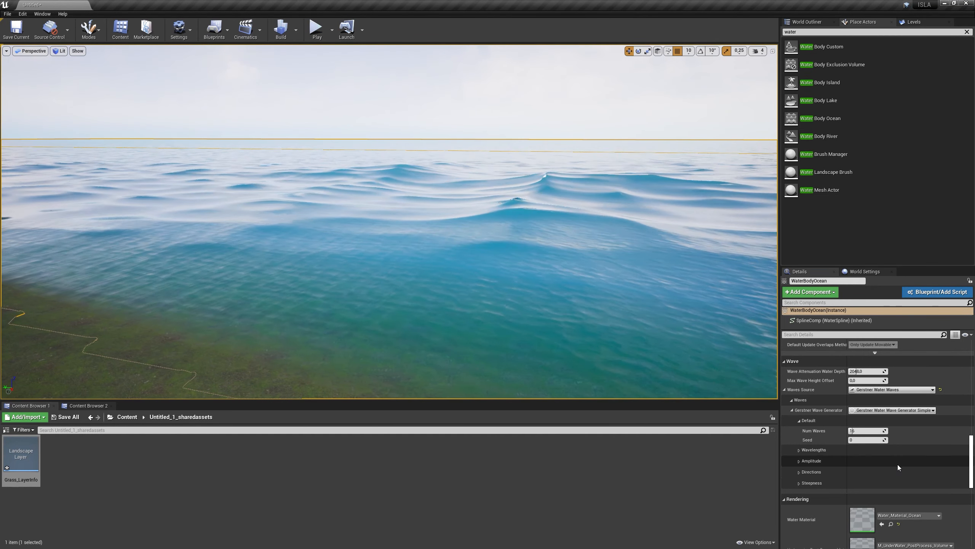
# - Try 32 as the ocean's Num Waves, and return the value to 16
pyautogui.moveTo(870, 431); pyautogui.dragTo(864, 433)
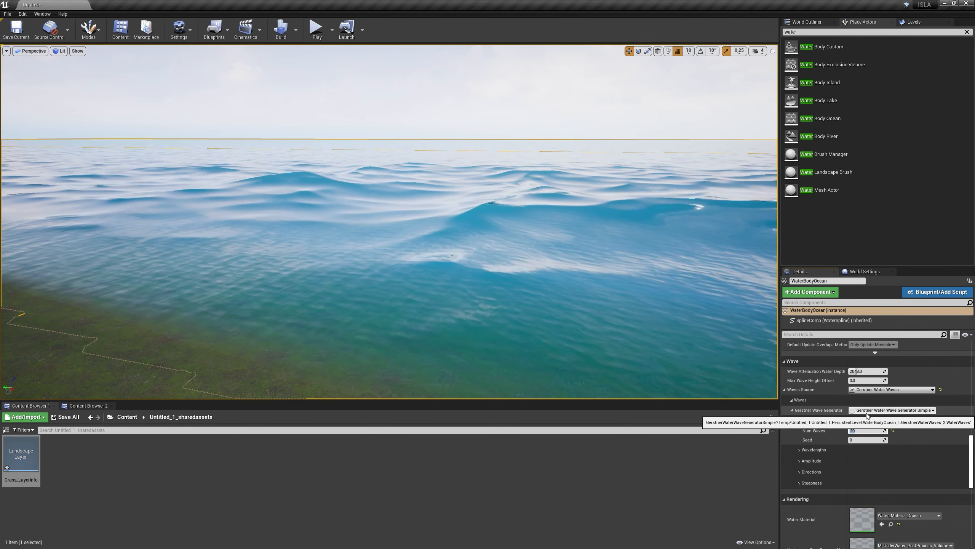
pyautogui.write('32')
pyautogui.press('Return')
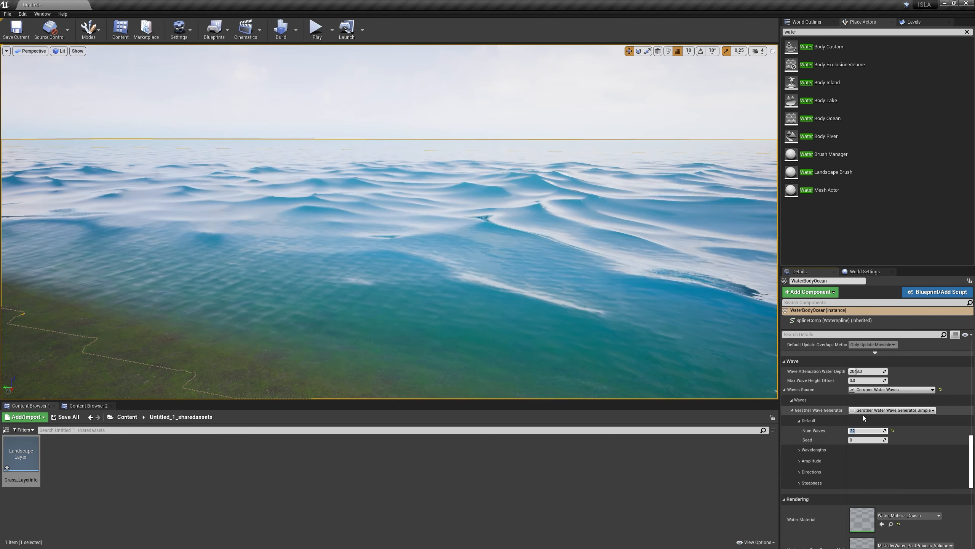
pyautogui.write('16')
pyautogui.press('Return')
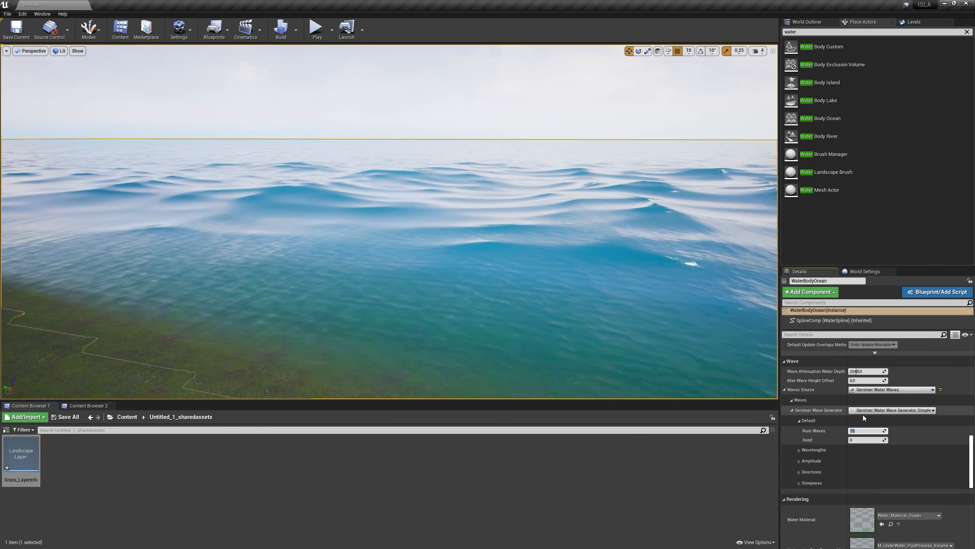
# - Expand the ocean's Wavelengths settings and set Min Wavelength to 128
pyautogui.click(798, 449)
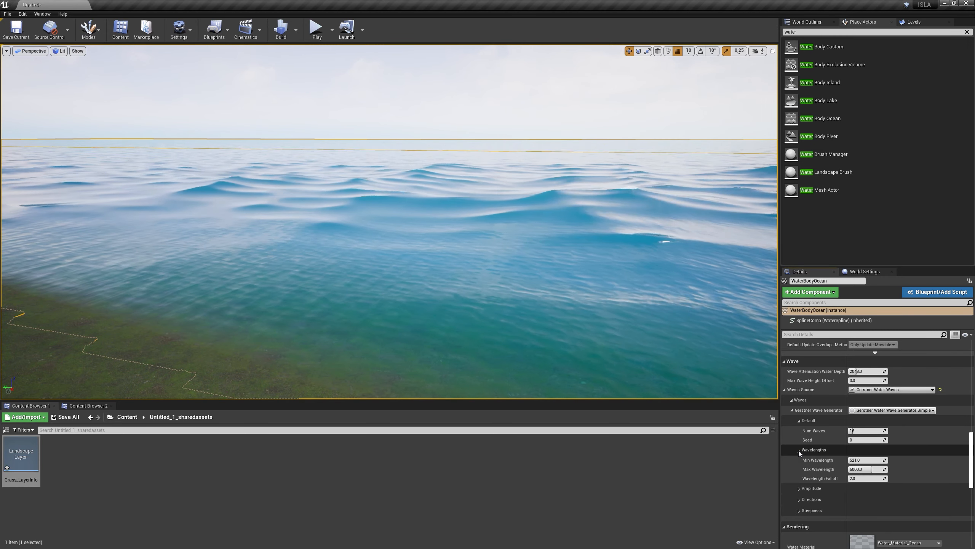
pyautogui.scroll(-3, 870, 429)
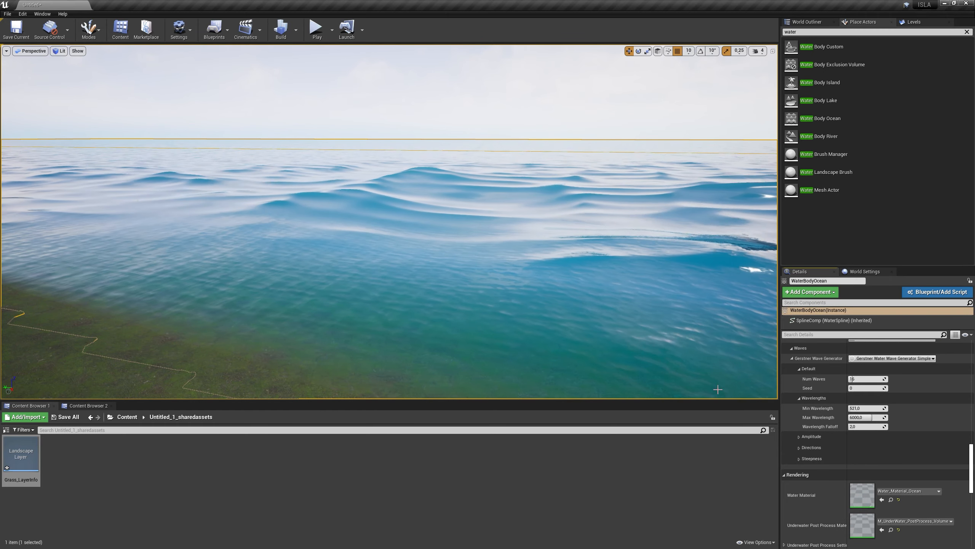
pyautogui.press('s')
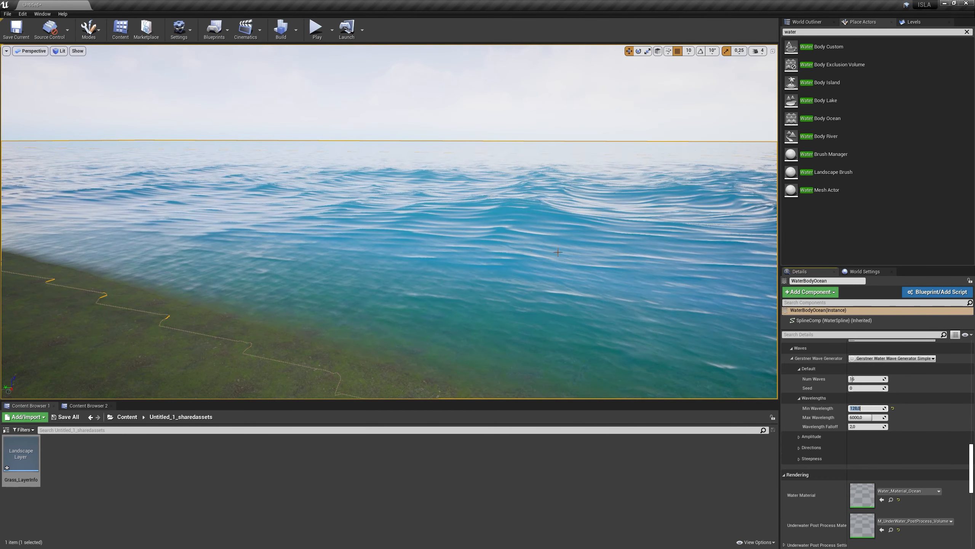
pyautogui.moveTo(462, 261); pyautogui.dragTo(487, 256, button='right')
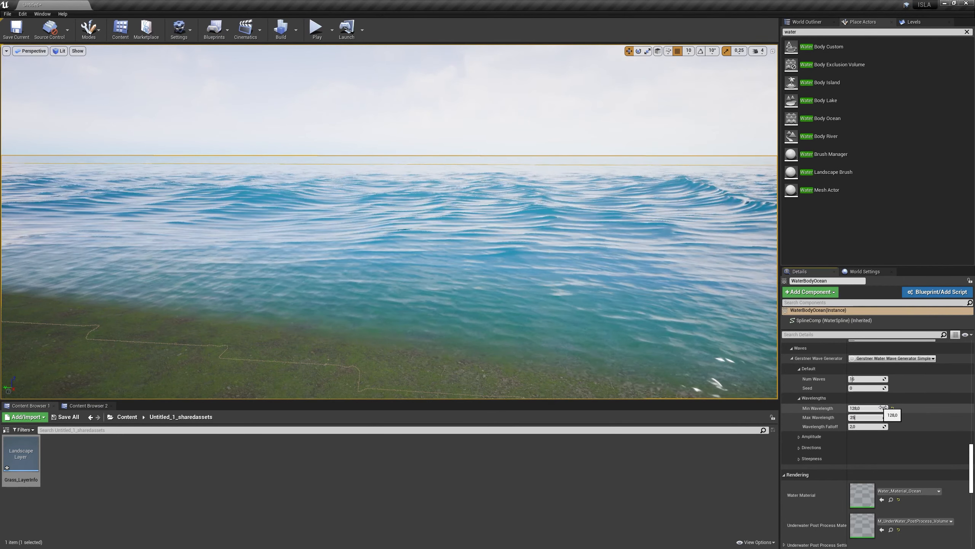
# - Set the ocean's Max Wavelength to 256 and inspect the waves near the shore
pyautogui.moveTo(480, 254); pyautogui.dragTo(549, 278, button='right')
pyautogui.press('w')
pyautogui.press('s')
pyautogui.press('w')
pyautogui.press('w')
pyautogui.press('s')
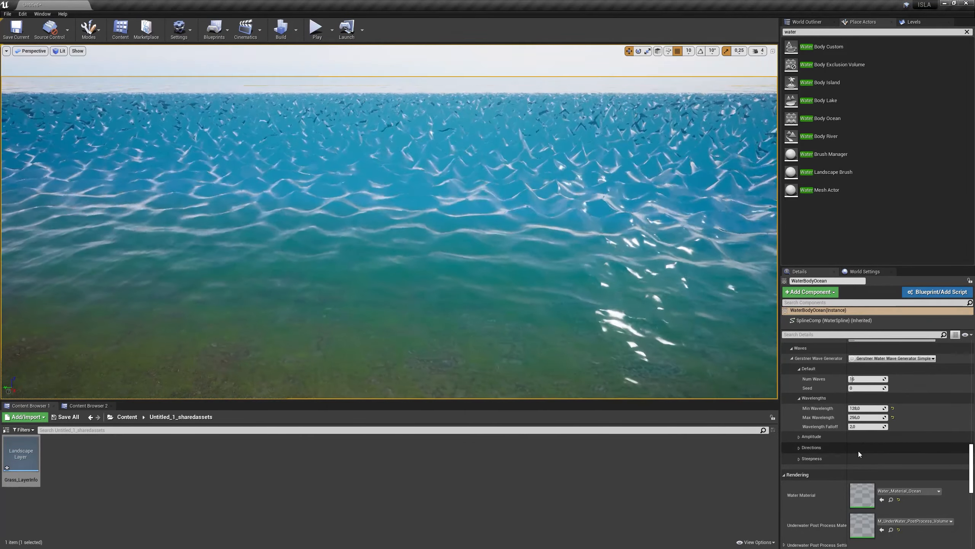
# - Set the ocean waves' Min Amplitude to 1, and Max Amplitude first to 2 and finally to 4
pyautogui.click(799, 438)
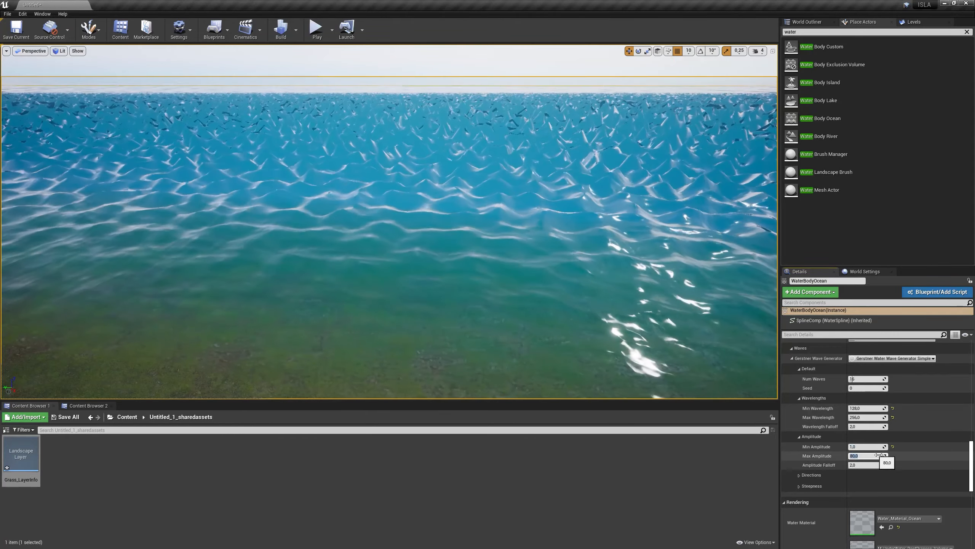
pyautogui.moveTo(594, 298)
pyautogui.mouseDown(button='right')
pyautogui.moveTo(556, 274)
pyautogui.moveTo(593, 298)
pyautogui.mouseUp(button='right')
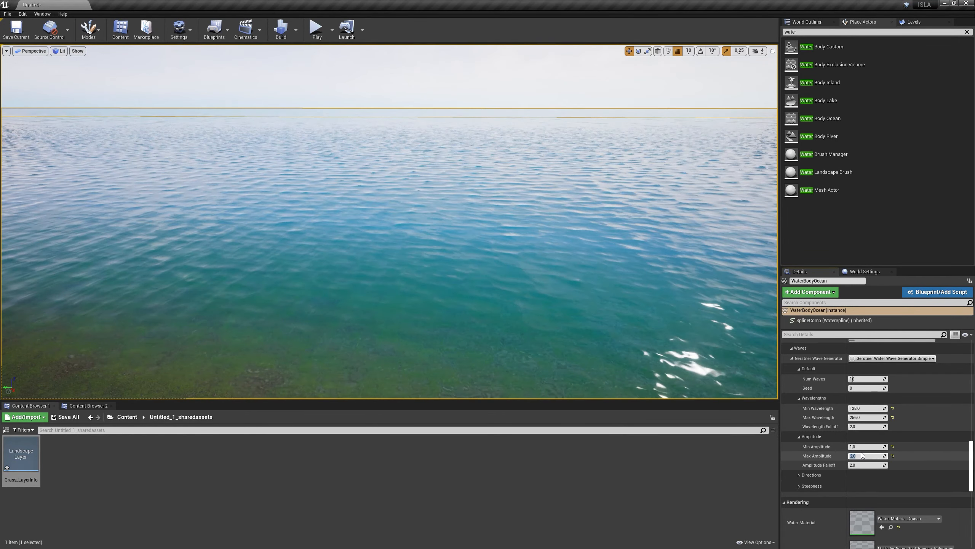
pyautogui.moveTo(576, 292)
pyautogui.mouseDown(button='right')
pyautogui.moveTo(553, 307)
pyautogui.moveTo(495, 265)
pyautogui.moveTo(519, 280)
pyautogui.moveTo(537, 267)
pyautogui.moveTo(568, 269)
pyautogui.moveTo(580, 299)
pyautogui.mouseUp(button='right')
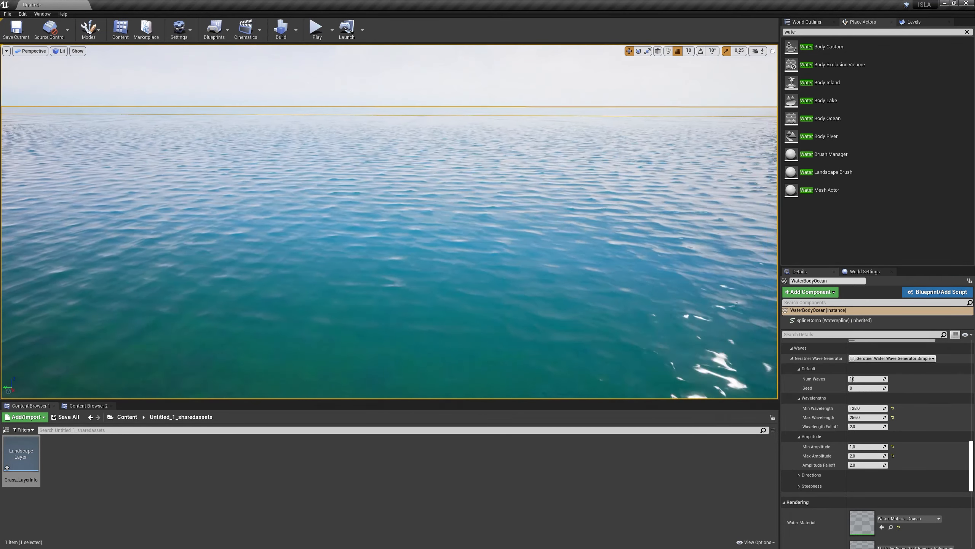
pyautogui.moveTo(648, 307); pyautogui.dragTo(632, 362, button='right')
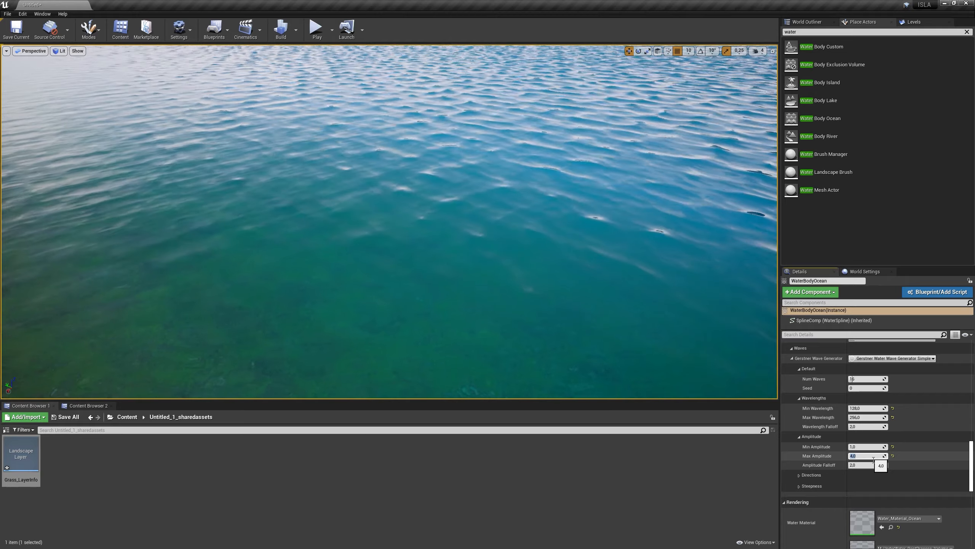
pyautogui.moveTo(615, 292); pyautogui.dragTo(557, 277, button='right')
# - Play the level and walk the character to the shore to check the waves, and end the play session
pyautogui.click(316, 29)
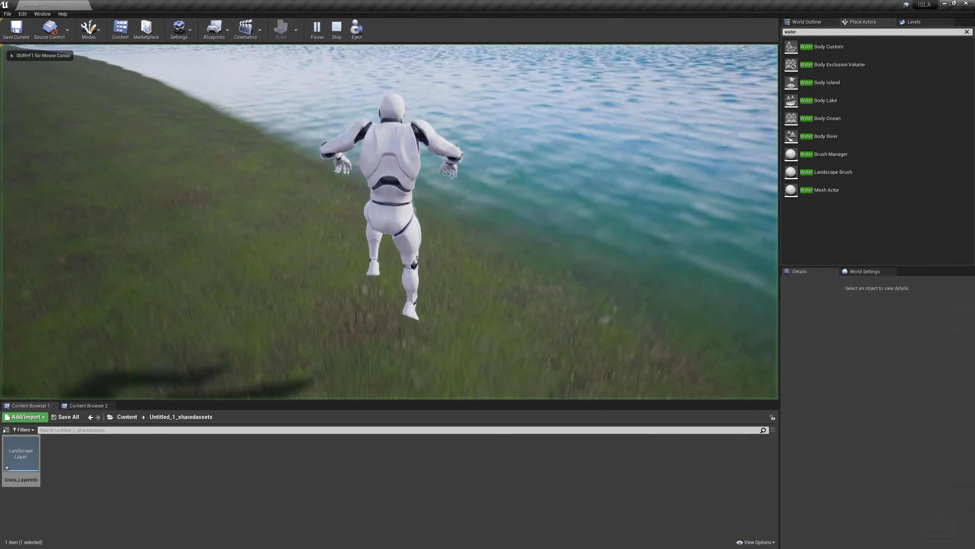
pyautogui.press('w')
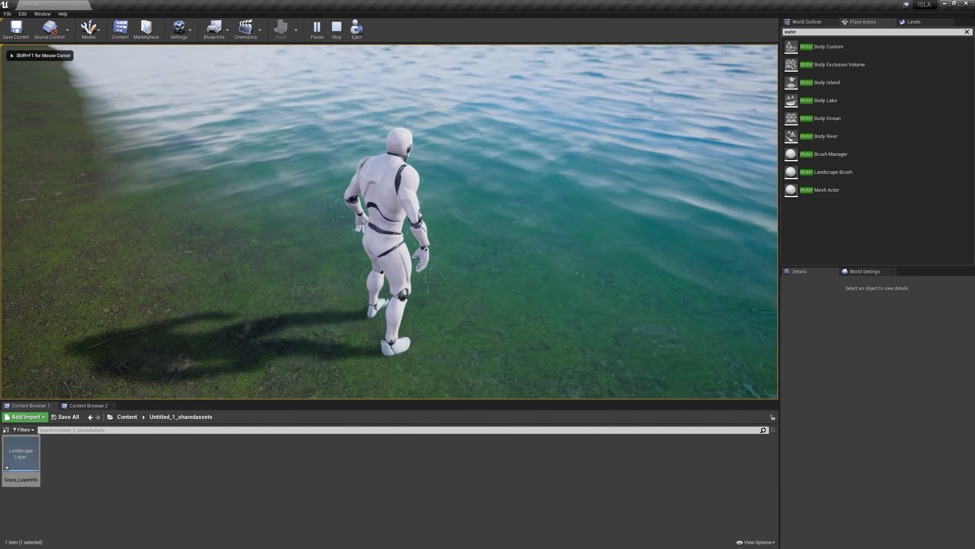
pyautogui.press('Escape')
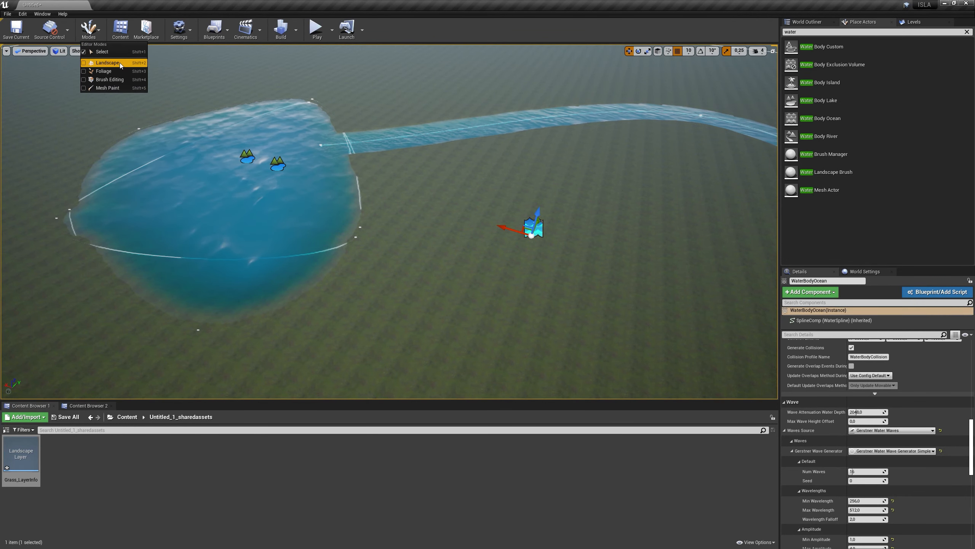
# - Switch to Landscape sculpting and raise the terrain around the lake
pyautogui.click(118, 63)
pyautogui.moveTo(492, 226)
pyautogui.mouseDown(button='right')
pyautogui.moveTo(490, 200)
pyautogui.moveTo(499, 204)
pyautogui.moveTo(499, 191)
pyautogui.mouseUp(button='right')
pyautogui.press('s')
pyautogui.click(204, 49)
pyautogui.moveTo(461, 235); pyautogui.dragTo(485, 223, button='right')
pyautogui.press('a')
pyautogui.press('s')
pyautogui.moveTo(562, 270)
pyautogui.mouseDown(button='right')
pyautogui.moveTo(606, 277)
pyautogui.moveTo(617, 295)
pyautogui.moveTo(639, 267)
pyautogui.mouseUp(button='right')
pyautogui.press('a')
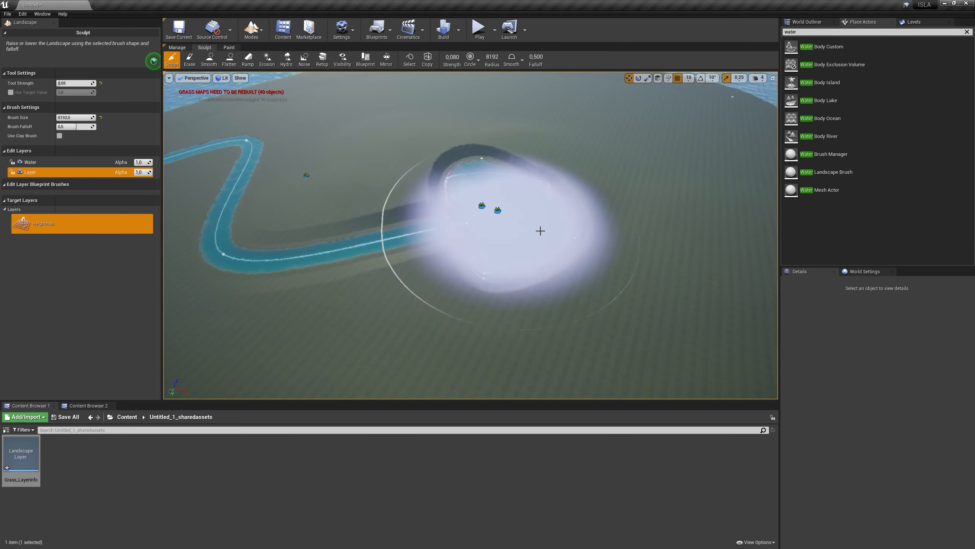
pyautogui.moveTo(539, 231)
pyautogui.mouseDown(button='right')
pyautogui.moveTo(495, 230)
pyautogui.moveTo(564, 227)
pyautogui.mouseUp(button='right')
pyautogui.press('s')
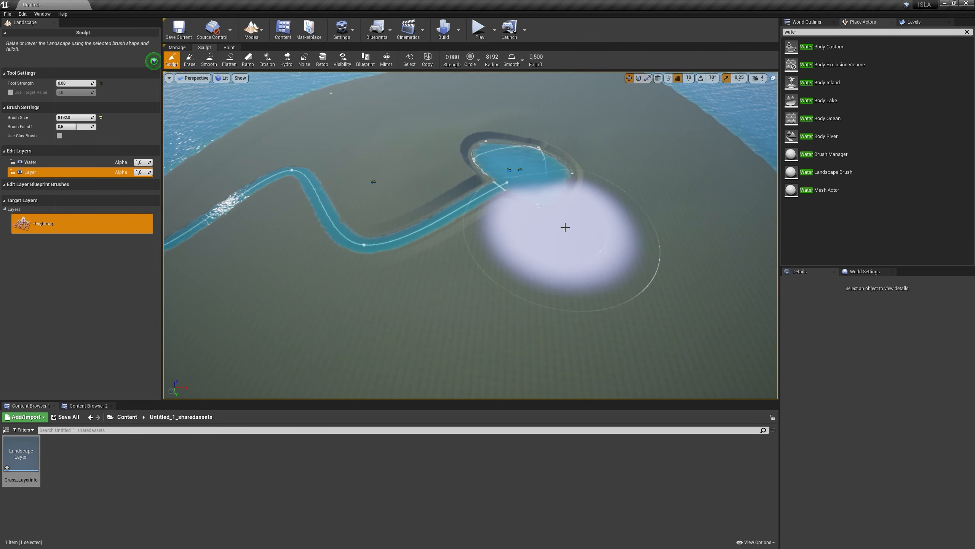
# - Raise more of the island's terrain along the river and beside the lake with the Sculpt tool
pyautogui.moveTo(564, 226)
pyautogui.mouseDown()
pyautogui.moveTo(298, 250)
pyautogui.moveTo(277, 136)
pyautogui.mouseUp()
pyautogui.moveTo(384, 134); pyautogui.dragTo(342, 133, button='right')
pyautogui.moveTo(399, 166); pyautogui.dragTo(424, 174, button='right')
pyautogui.press('s')
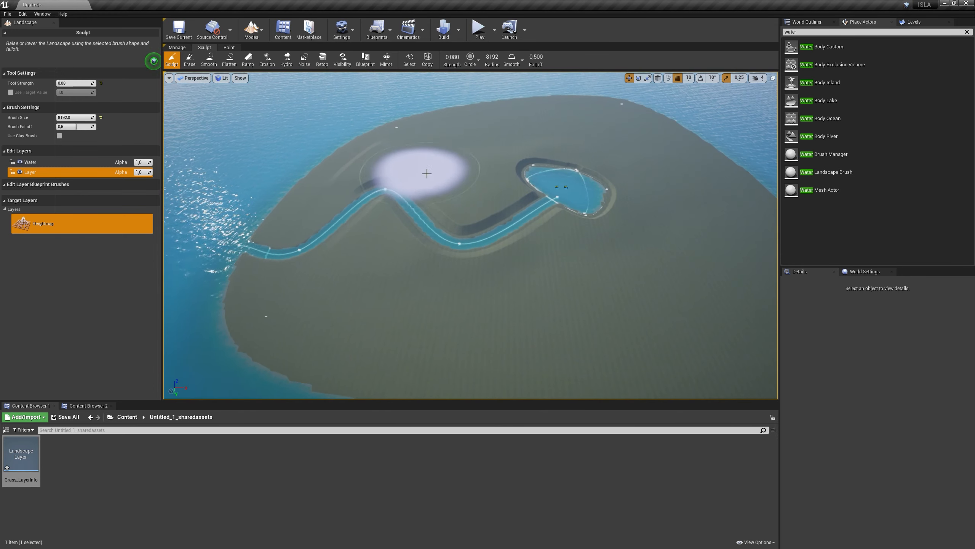
pyautogui.moveTo(586, 314)
pyautogui.mouseDown(button='right')
pyautogui.moveTo(633, 313)
pyautogui.moveTo(605, 312)
pyautogui.mouseUp(button='right')
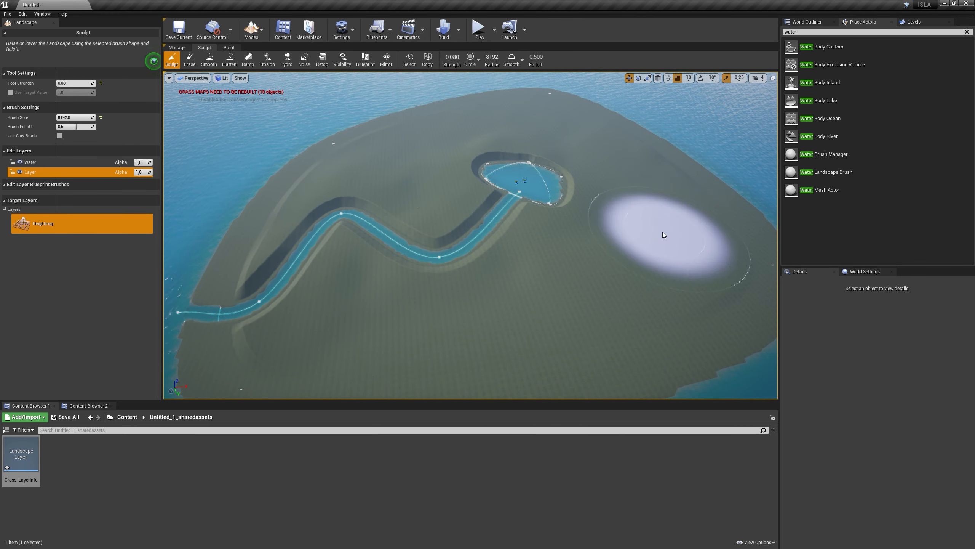
pyautogui.moveTo(640, 228)
pyautogui.mouseDown(button='right')
pyautogui.moveTo(580, 249)
pyautogui.moveTo(570, 219)
pyautogui.moveTo(664, 201)
pyautogui.moveTo(663, 170)
pyautogui.moveTo(668, 181)
pyautogui.moveTo(764, 192)
pyautogui.moveTo(725, 173)
pyautogui.moveTo(753, 171)
pyautogui.moveTo(763, 203)
pyautogui.moveTo(722, 210)
pyautogui.moveTo(672, 192)
pyautogui.moveTo(649, 201)
pyautogui.moveTo(683, 204)
pyautogui.moveTo(503, 256)
pyautogui.moveTo(478, 253)
pyautogui.moveTo(489, 269)
pyautogui.mouseUp(button='right')
pyautogui.press('w')
# - Return to Select mode, select the river and bring up its terrain Falloff Settings
pyautogui.hotkey('shift', '1')
pyautogui.moveTo(368, 209)
pyautogui.mouseDown(button='right')
pyautogui.moveTo(363, 219)
pyautogui.moveTo(368, 209)
pyautogui.mouseUp(button='right')
pyautogui.moveTo(370, 256)
pyautogui.mouseDown(button='right')
pyautogui.moveTo(367, 245)
pyautogui.moveTo(369, 256)
pyautogui.mouseUp(button='right')
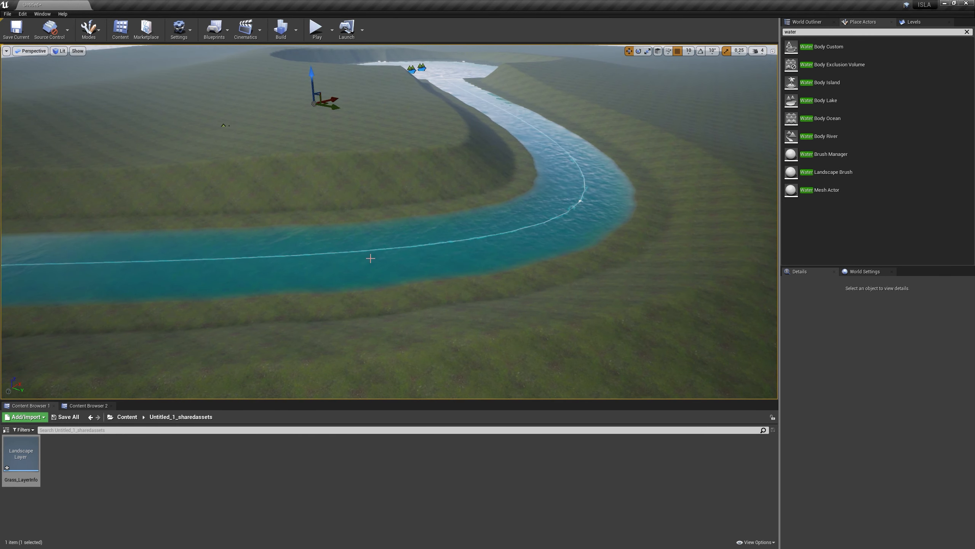
pyautogui.click(370, 257)
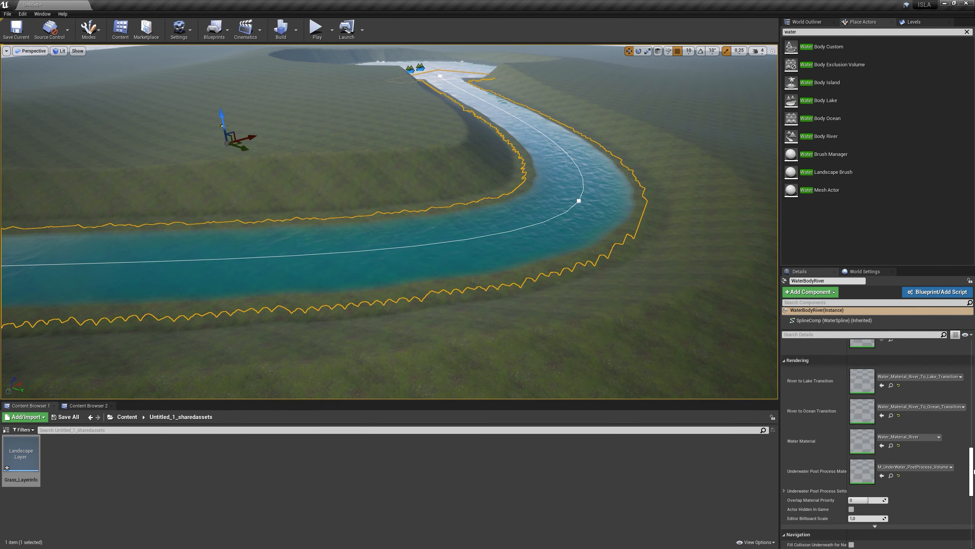
pyautogui.moveTo(971, 465); pyautogui.dragTo(974, 354)
pyautogui.scroll(-8, 920, 472)
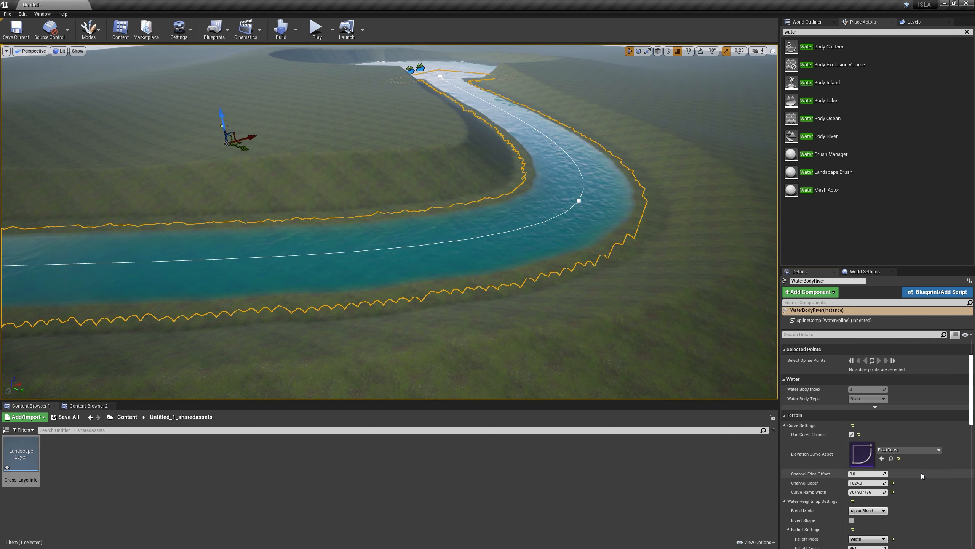
pyautogui.scroll(-3, 942, 474)
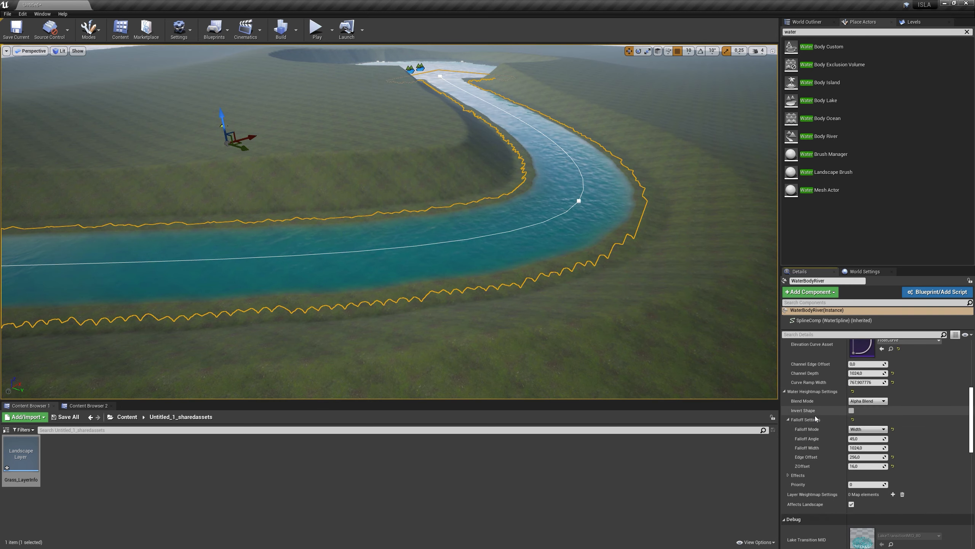
# - Set the river's Falloff Width to 4000 to soften the slope of its banks
pyautogui.moveTo(496, 270); pyautogui.dragTo(522, 193, button='right')
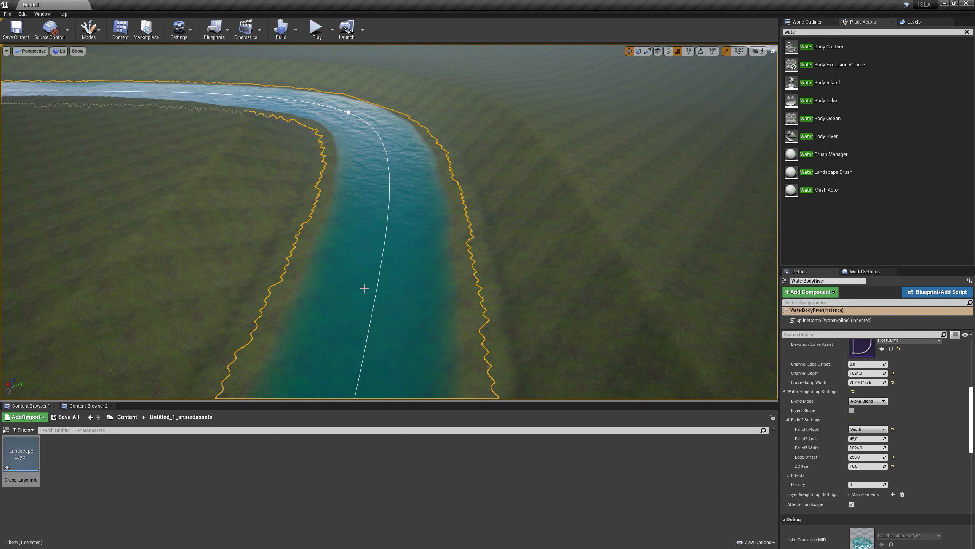
pyautogui.moveTo(502, 280); pyautogui.dragTo(422, 305, button='right')
pyautogui.moveTo(592, 279); pyautogui.dragTo(622, 242, button='right')
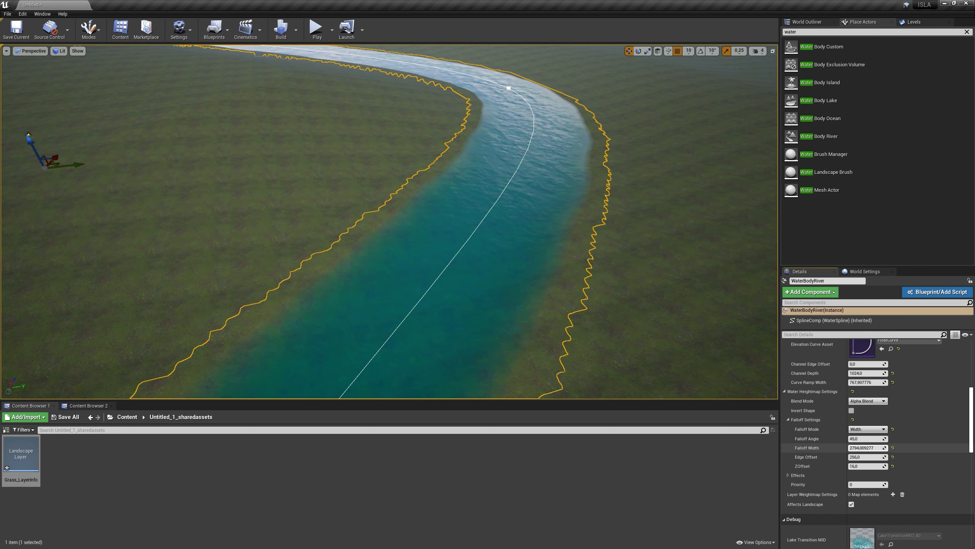
pyautogui.moveTo(867, 447)
pyautogui.mouseDown()
pyautogui.moveTo(887, 448)
pyautogui.moveTo(867, 448)
pyautogui.mouseUp()
pyautogui.click(864, 448)
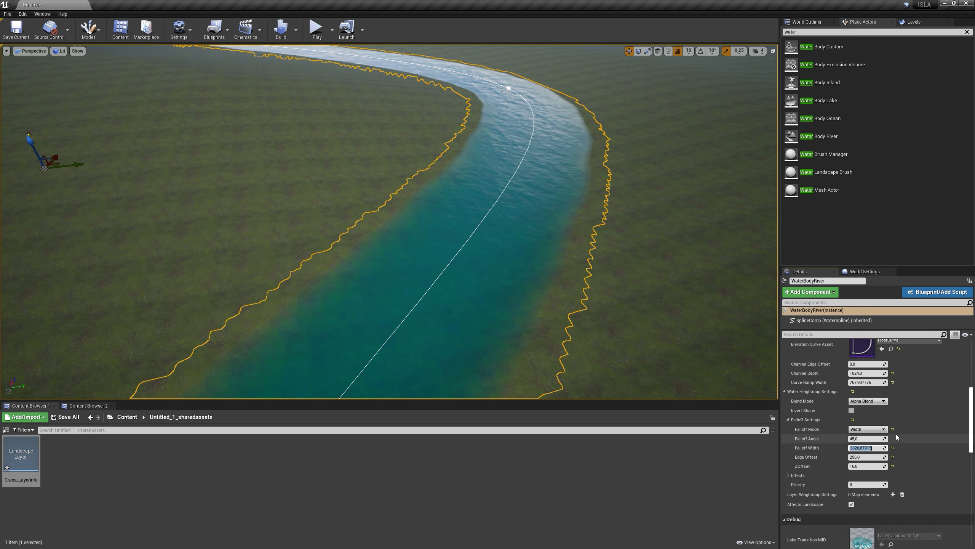
pyautogui.write('4000')
pyautogui.press('Return')
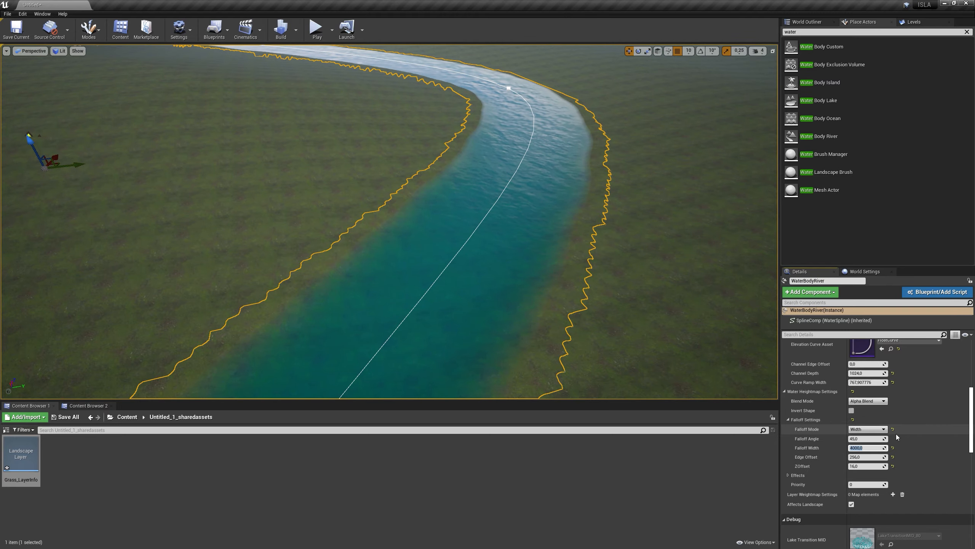
# - Inspect the terrain from the river up to the lake and select WaterBodyLake
pyautogui.moveTo(464, 279); pyautogui.dragTo(653, 242, button='right')
pyautogui.press('s')
pyautogui.press('w')
pyautogui.press('s')
pyautogui.press('w')
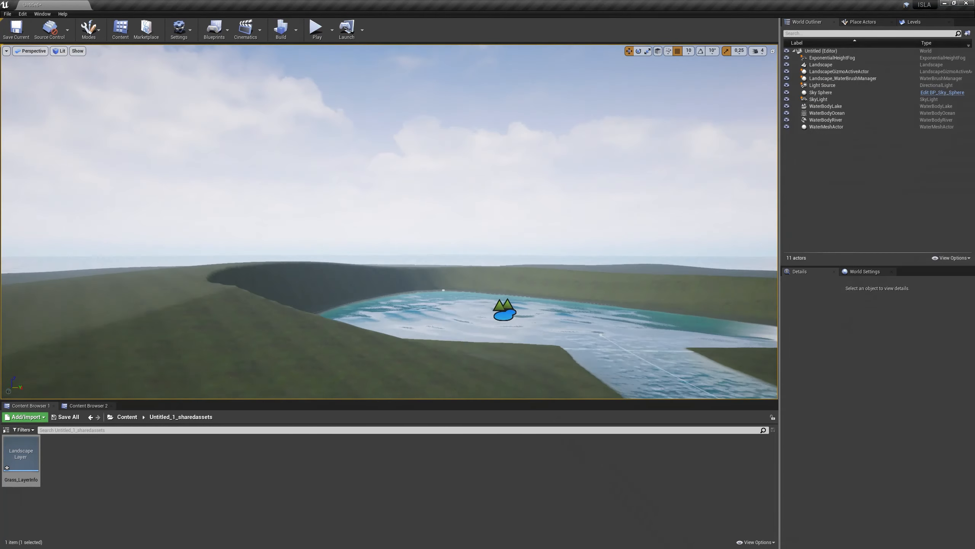
pyautogui.press('w')
pyautogui.moveTo(389, 222); pyautogui.dragTo(409, 274, button='right')
pyautogui.press('s')
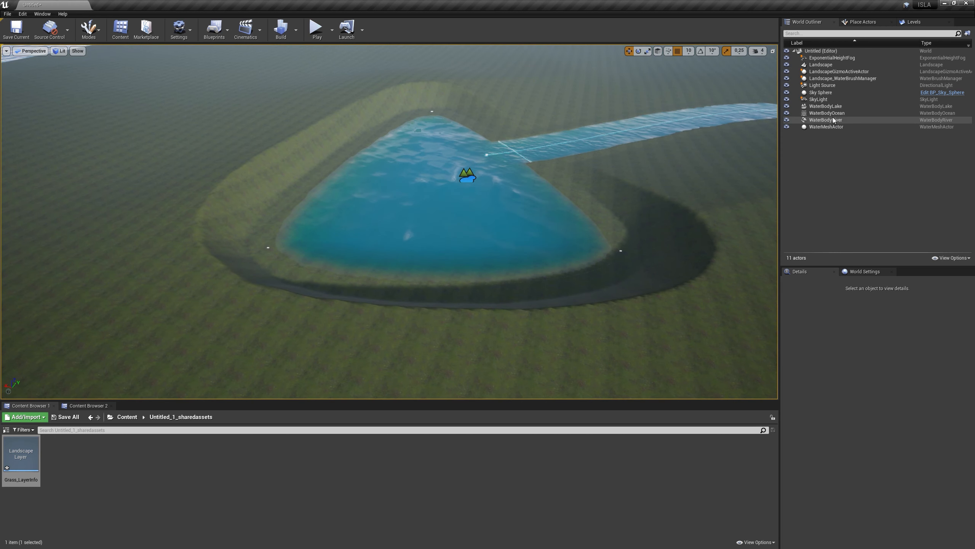
pyautogui.click(825, 107)
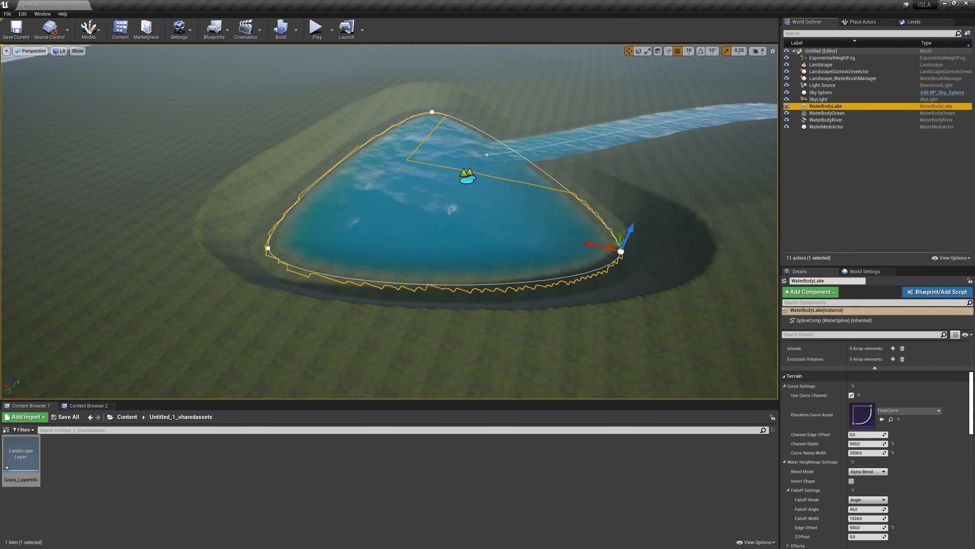
# - Switch the lake's terrain Falloff Mode to Width and set its Falloff Width to about 3099
pyautogui.moveTo(973, 422); pyautogui.dragTo(972, 449)
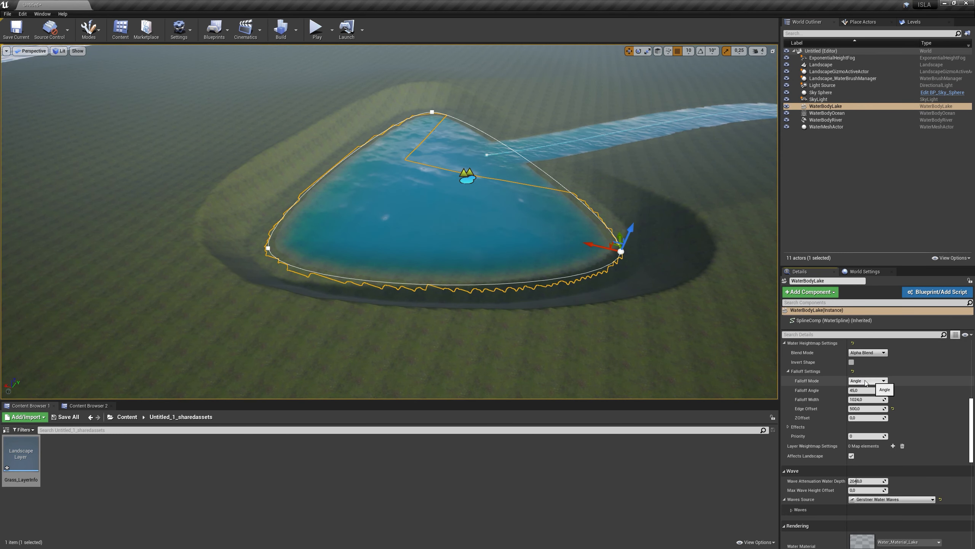
pyautogui.click(864, 382)
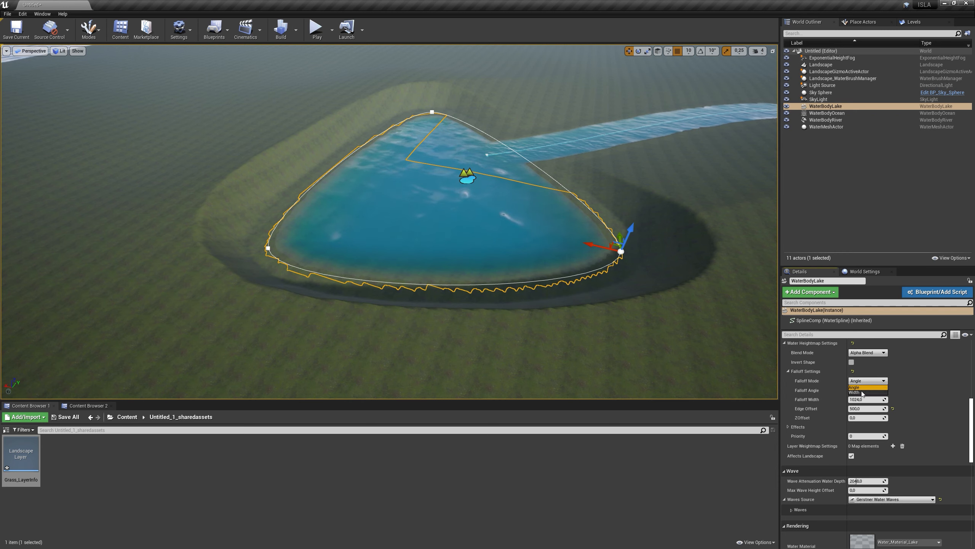
pyautogui.click(862, 392)
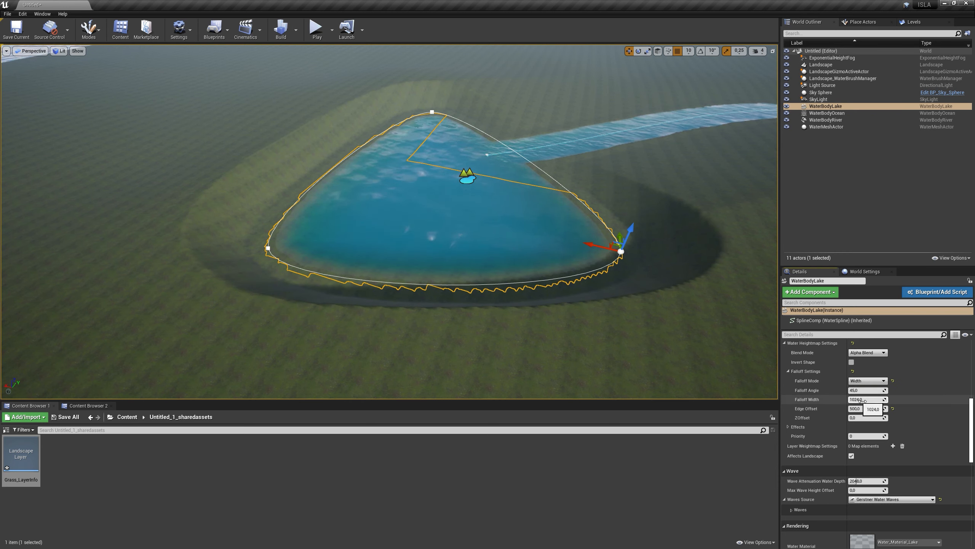
pyautogui.moveTo(866, 399); pyautogui.dragTo(917, 400)
# - Inspect the lake's banks and its junction with the river, including a short play test running the character beside the water
pyautogui.moveTo(538, 246); pyautogui.dragTo(735, 183, button='right')
pyautogui.press('w')
pyautogui.press('w')
pyautogui.moveTo(389, 221); pyautogui.dragTo(370, 255, button='right')
pyautogui.moveTo(390, 221); pyautogui.dragTo(401, 227, button='right')
pyautogui.press('s')
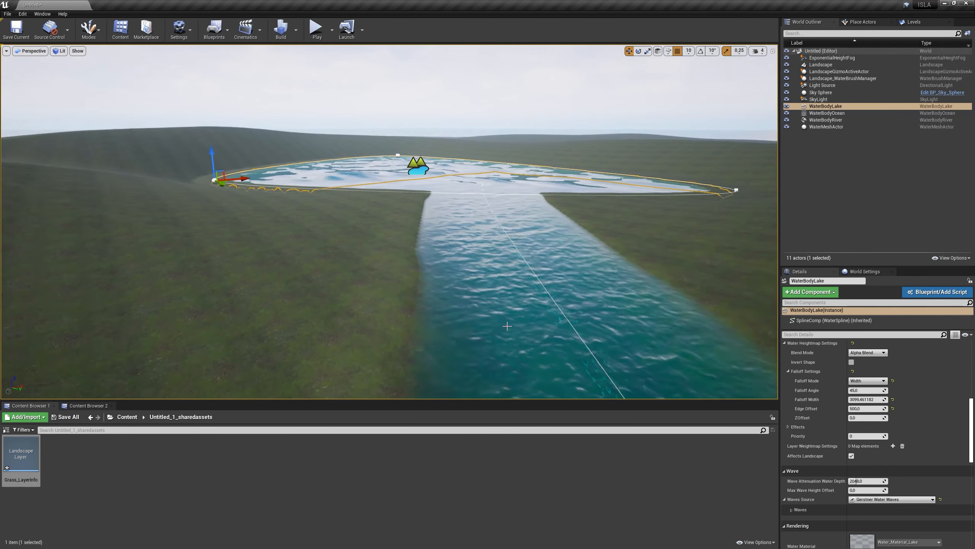
pyautogui.click(362, 132)
pyautogui.press('w')
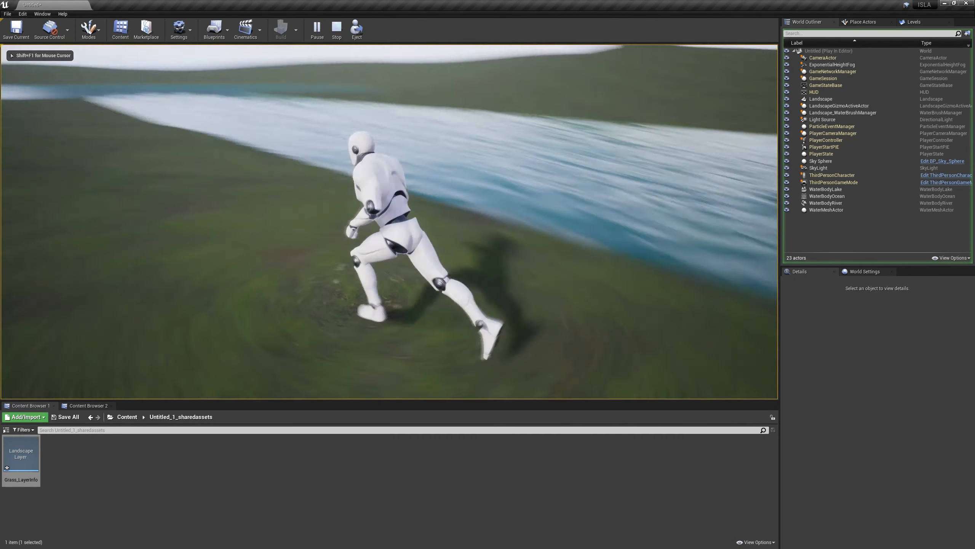
pyautogui.press('Escape')
# - Examine the coastline where the island's terrain meets the ocean
pyautogui.press('w')
pyautogui.moveTo(390, 222); pyautogui.dragTo(556, 228, button='right')
pyautogui.press('w')
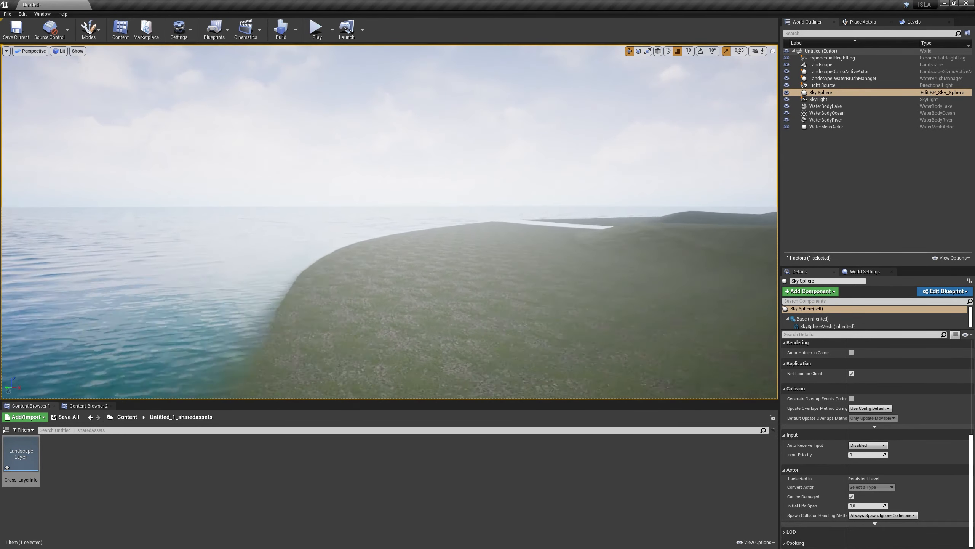